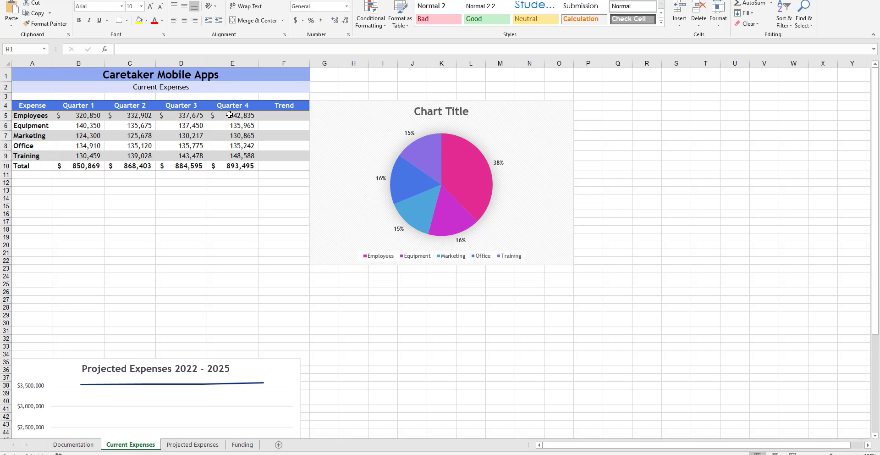
# Step: Apply blue gradient-fill data bars to the Quarter 4 expense amounts in E5:E9
pyautogui.click(227, 119)
pyautogui.moveTo(227, 123); pyautogui.dragTo(224, 150)
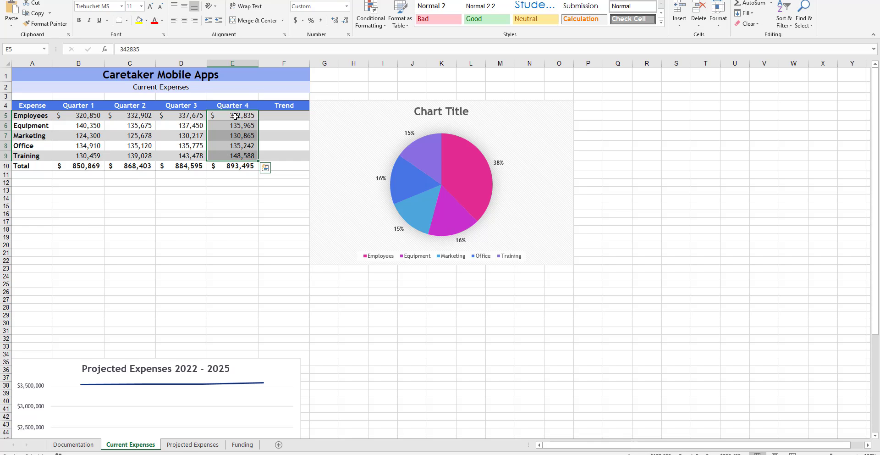
pyautogui.click(365, 25)
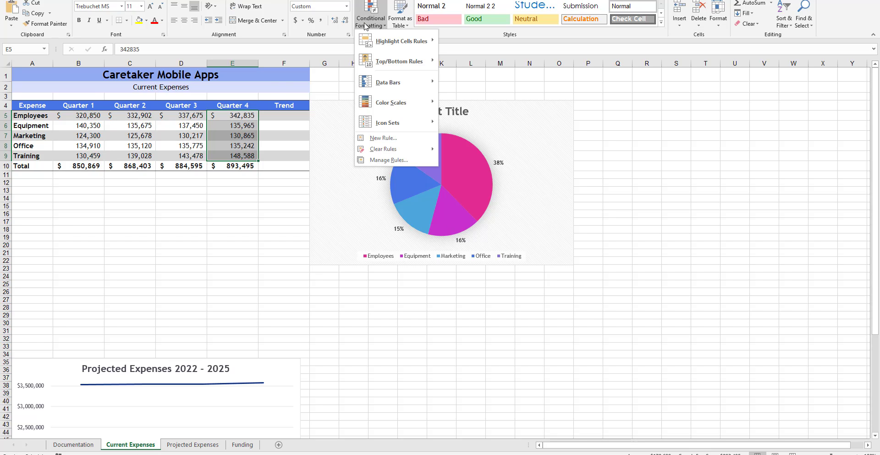
pyautogui.moveTo(396, 88)
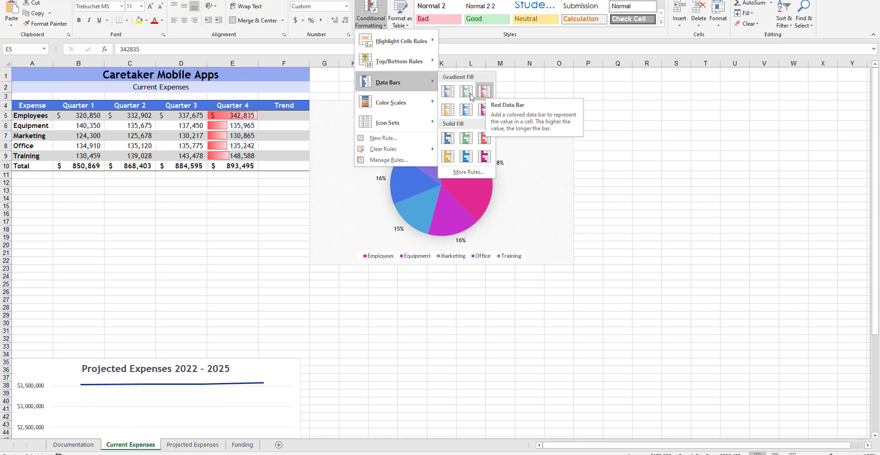
pyautogui.click(447, 91)
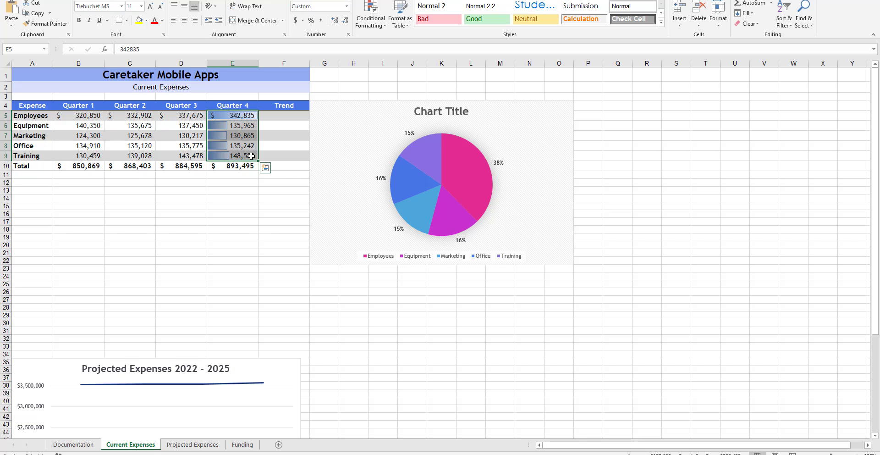
pyautogui.click(233, 196)
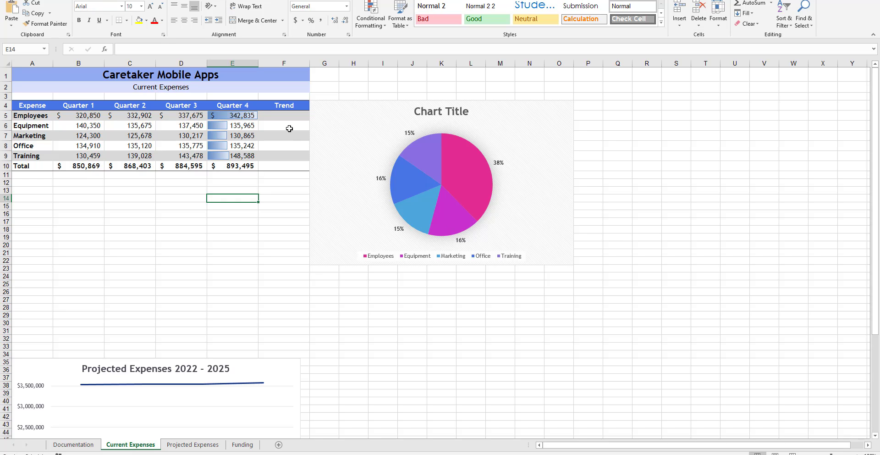
# Step: Try to create line sparklines in the Trend cells F5:F10 from the data range B5:E9
pyautogui.moveTo(278, 115); pyautogui.dragTo(286, 165)
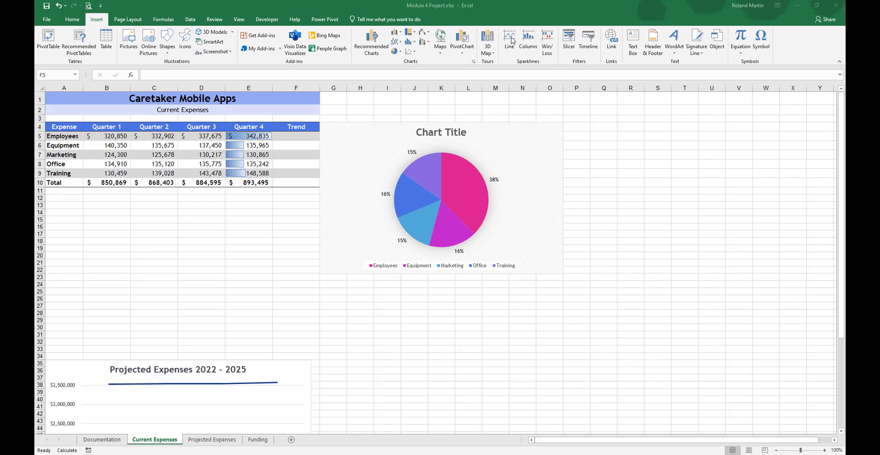
pyautogui.hotkey('shift', 'Down')
pyautogui.hotkey('shift', 'Down')
pyautogui.hotkey('shift', 'Down')
pyautogui.hotkey('shift', 'Down')
pyautogui.hotkey('shift', 'Down')
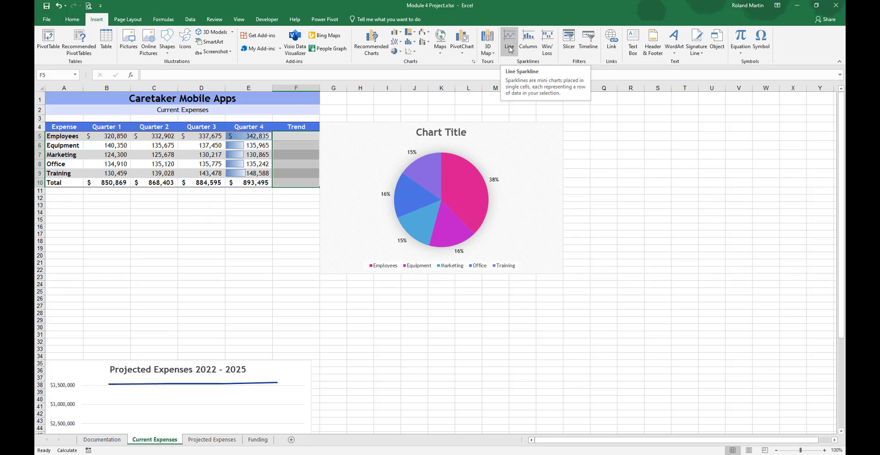
pyautogui.click(509, 48)
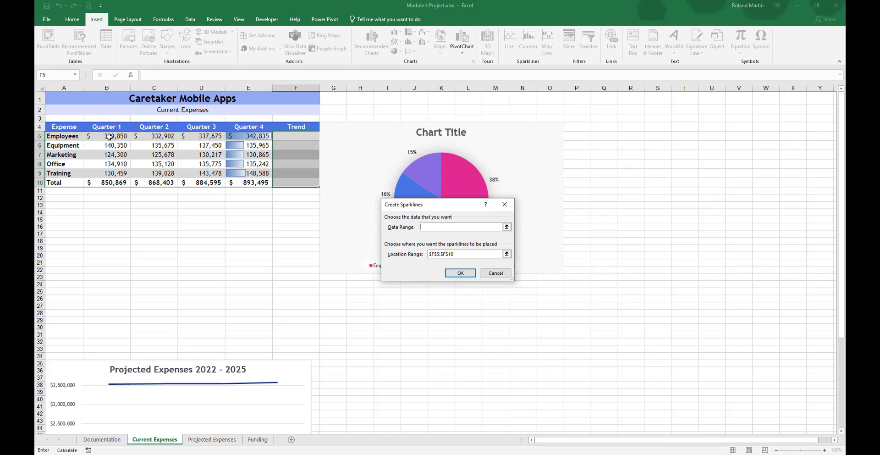
pyautogui.moveTo(109, 137); pyautogui.dragTo(254, 175)
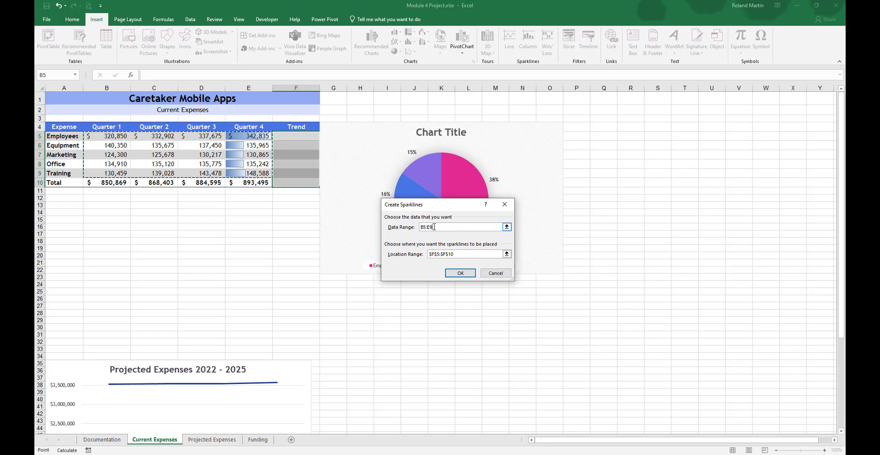
pyautogui.click(435, 255)
pyautogui.click(460, 273)
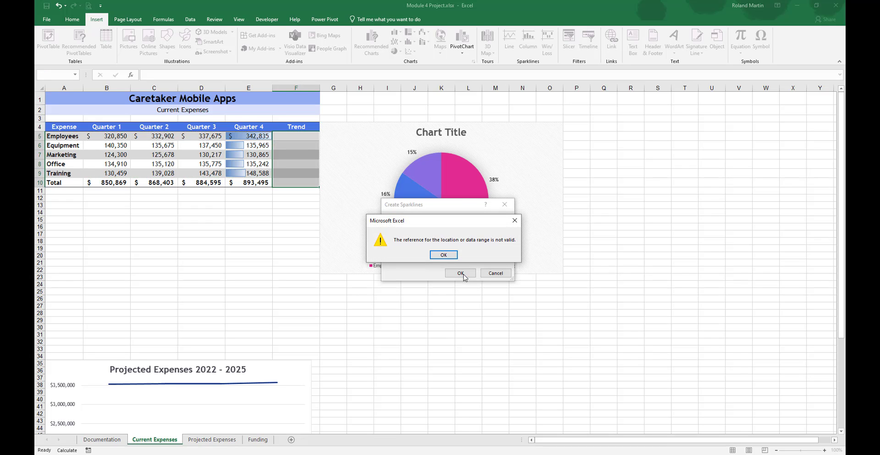
# Step: Correct the sparkline data range to B5:E10 and create the line sparklines in F5:F10
pyautogui.click(440, 255)
pyautogui.click(447, 227)
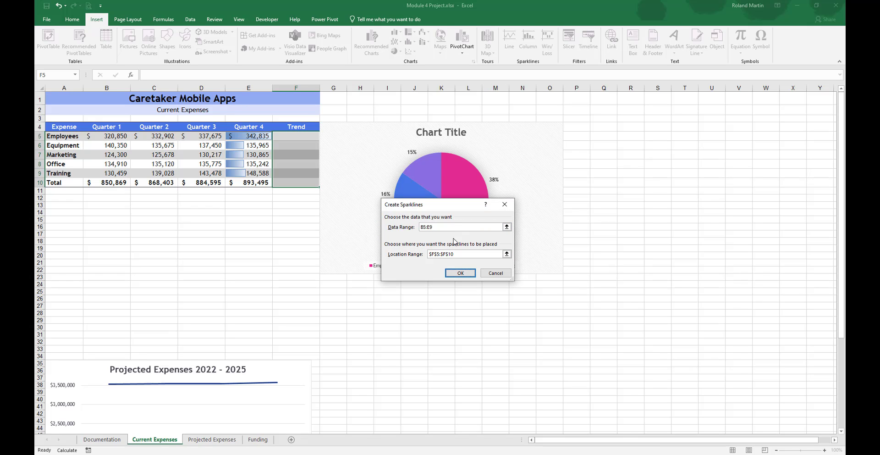
pyautogui.click(436, 228)
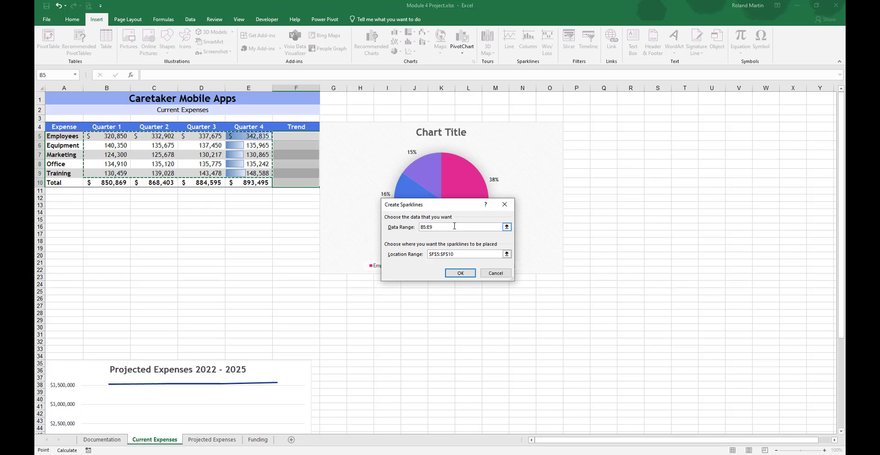
pyautogui.press('BackSpace')
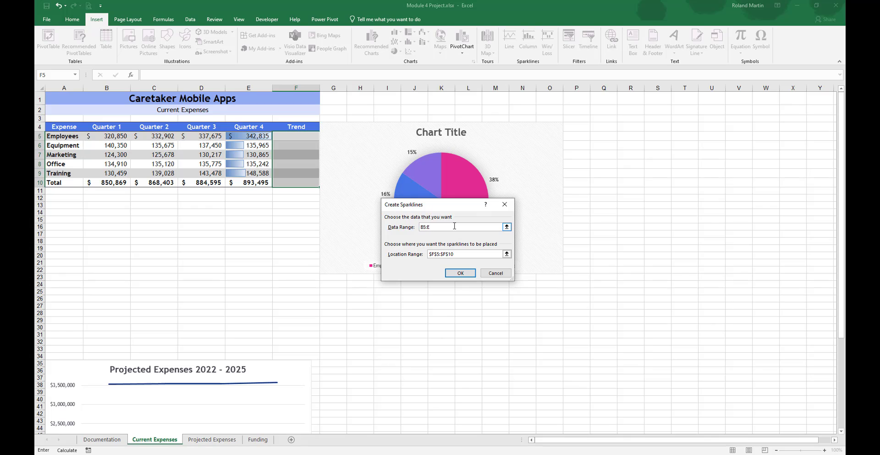
pyautogui.write('10')
pyautogui.click(460, 272)
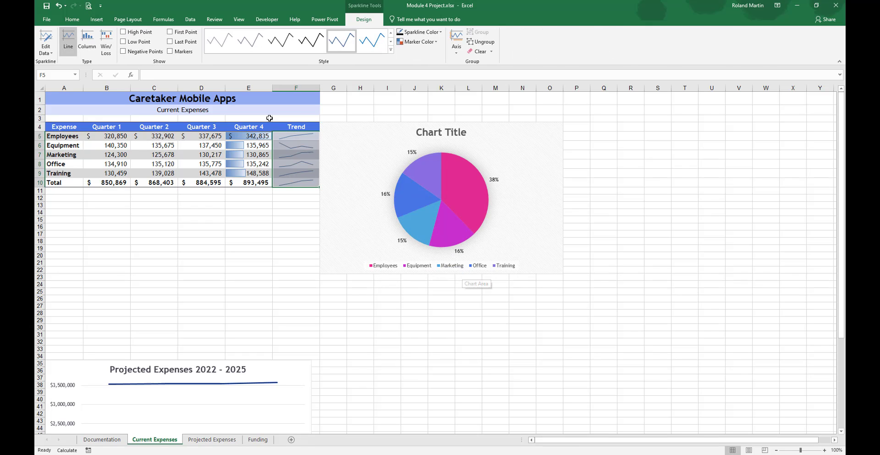
pyautogui.click(295, 212)
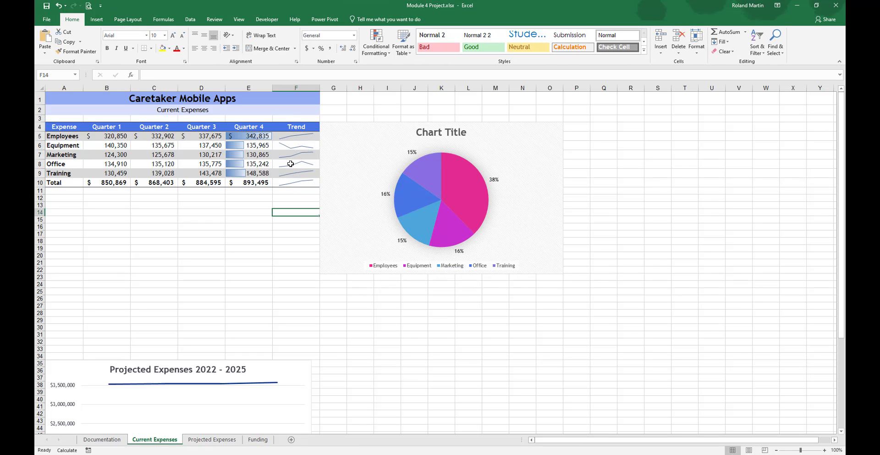
# Step: Set the color of the Trend sparklines in F5:F10 to Red, Accent 6
pyautogui.moveTo(294, 136); pyautogui.dragTo(293, 180)
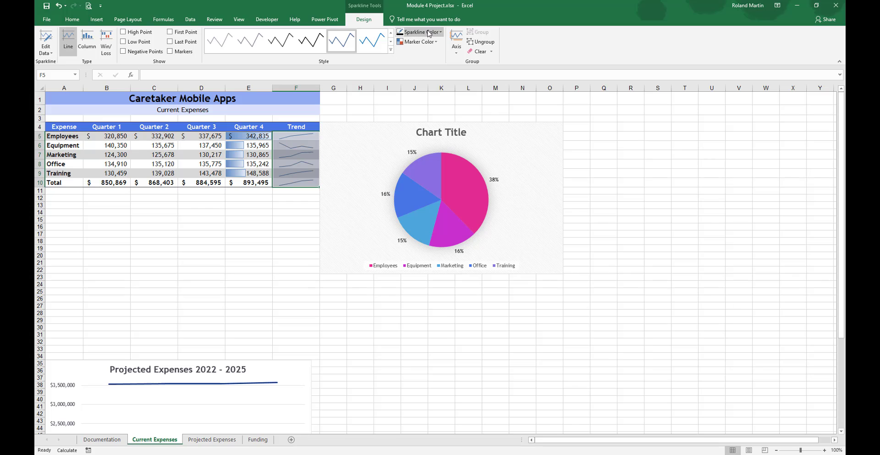
pyautogui.click(441, 33)
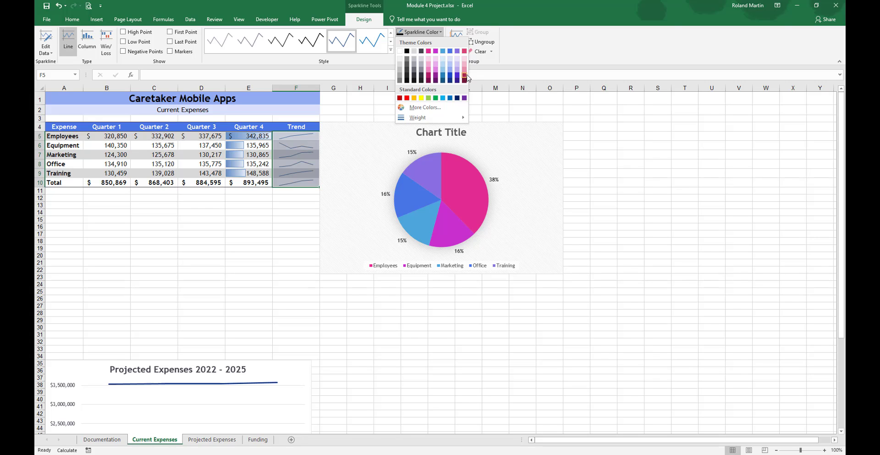
pyautogui.click(464, 51)
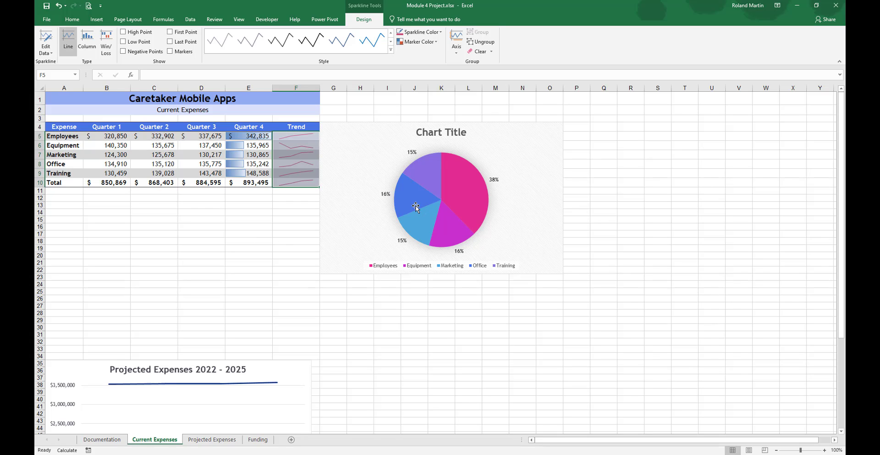
# Step: Change the pie chart's title to "Quarter 1 Expenses"
pyautogui.moveTo(416, 206)
pyautogui.click(453, 131)
pyautogui.click(454, 131)
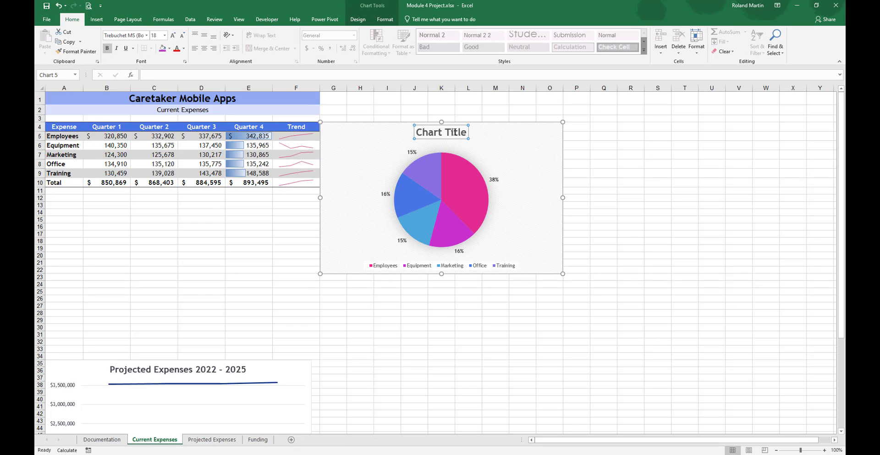
pyautogui.tripleClick(453, 132)
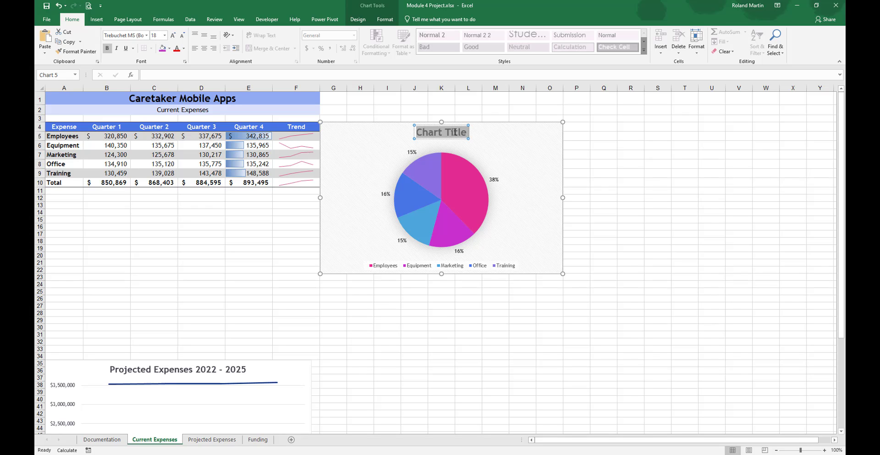
pyautogui.write('Quarter')
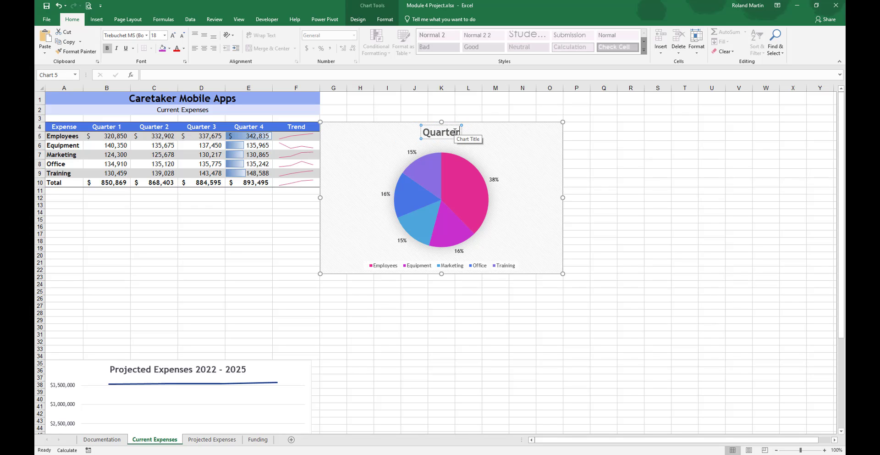
pyautogui.write(' 1 E')
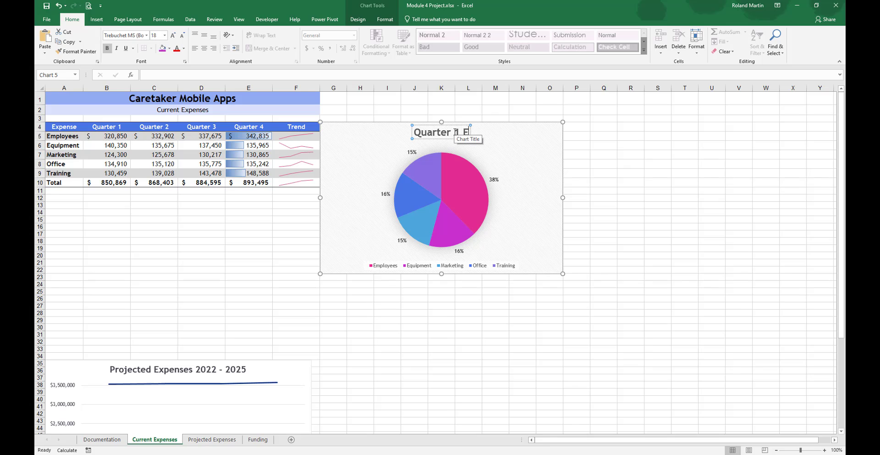
pyautogui.write('xpenses')
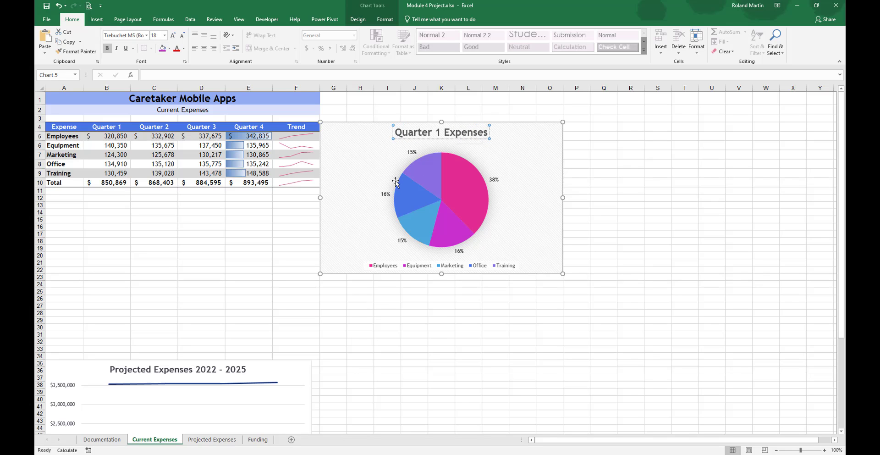
pyautogui.click(280, 226)
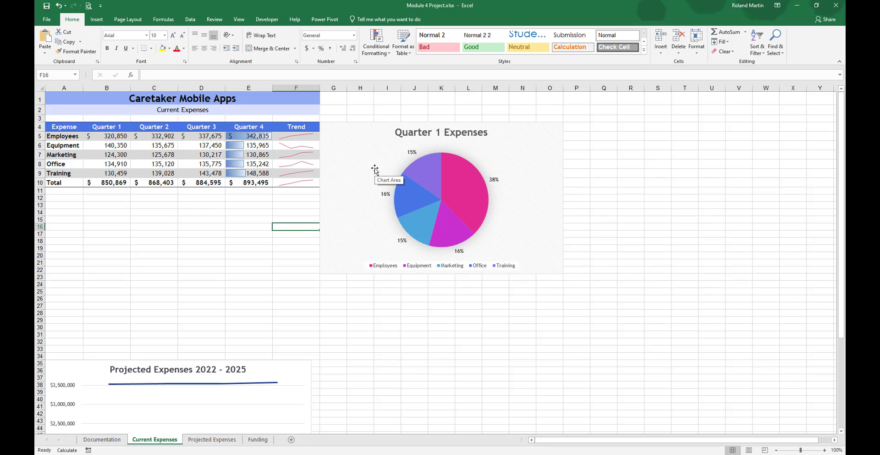
# Step: Place the pie chart's data labels at Inside End and add the category name to them
pyautogui.click(531, 219)
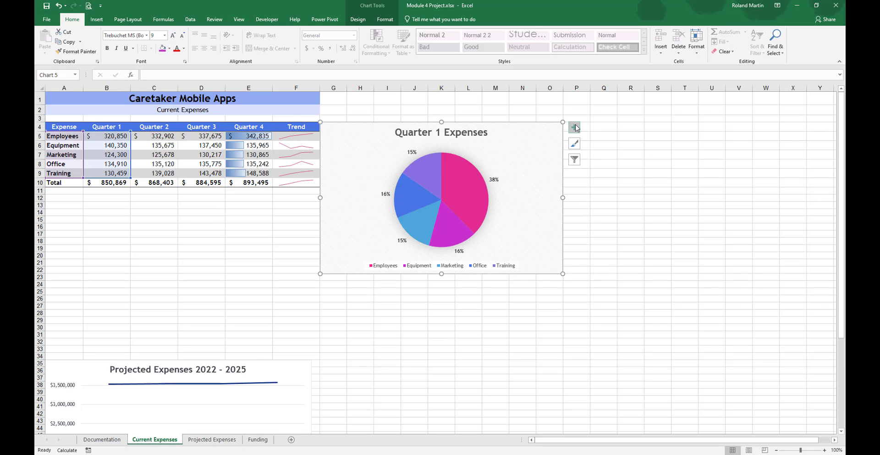
pyautogui.click(576, 128)
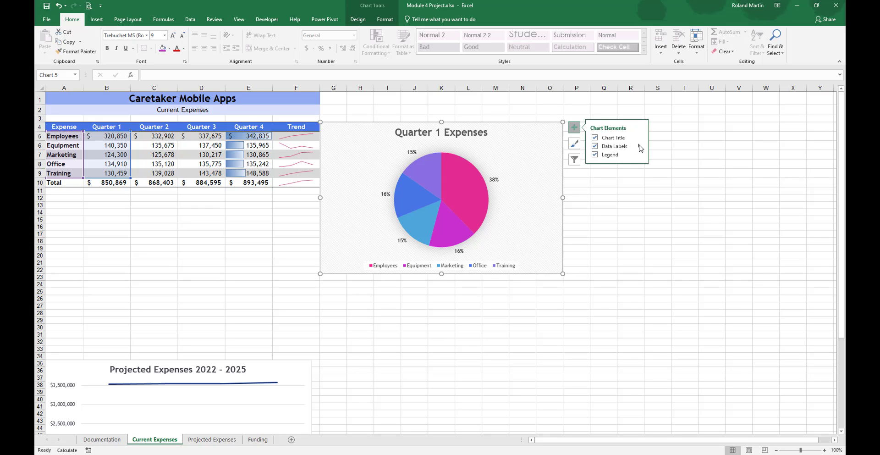
pyautogui.moveTo(640, 147)
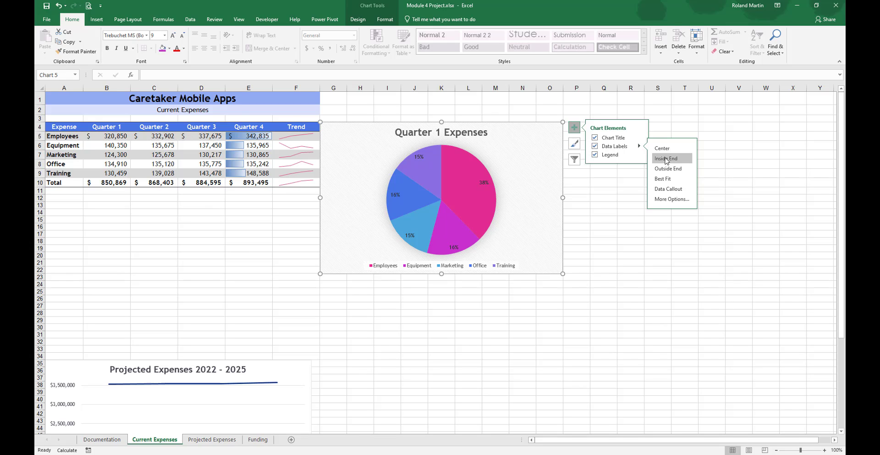
pyautogui.click(666, 158)
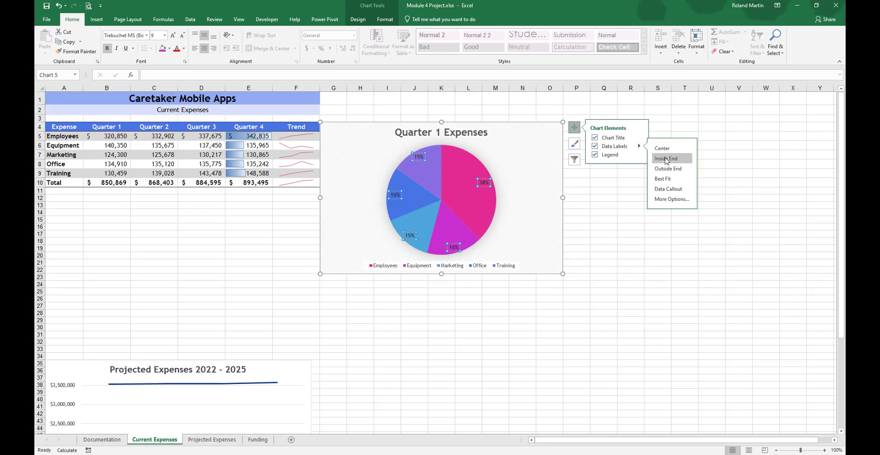
pyautogui.click(670, 200)
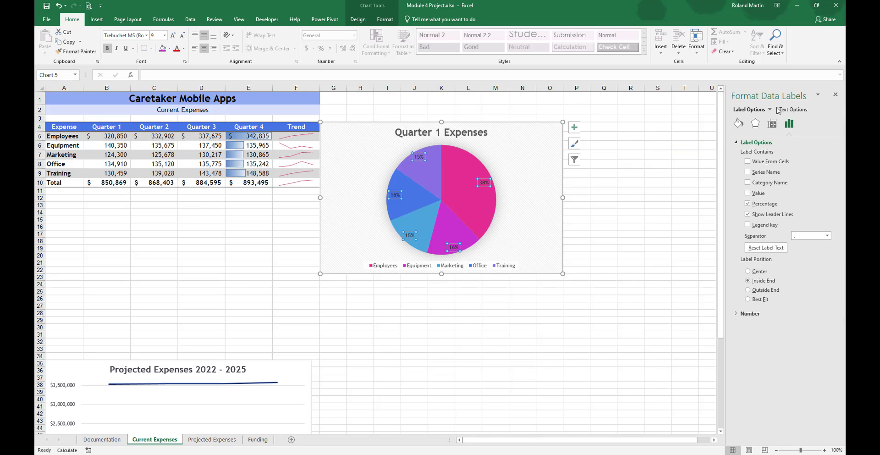
pyautogui.click(759, 184)
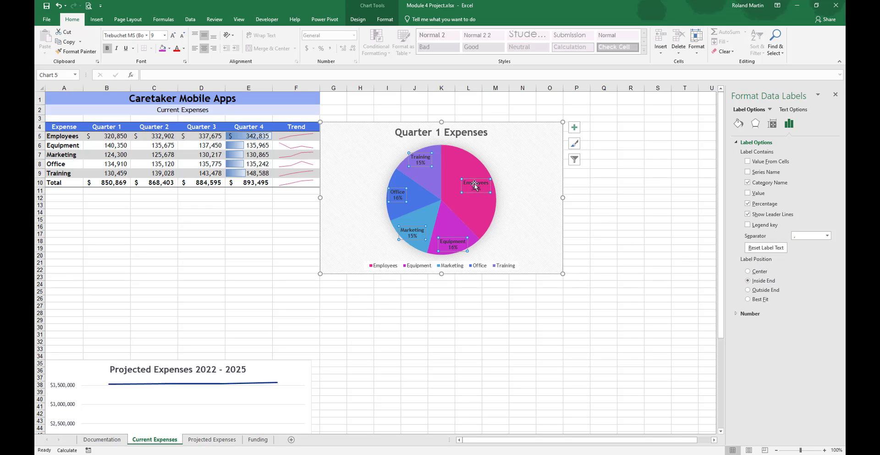
pyautogui.click(836, 96)
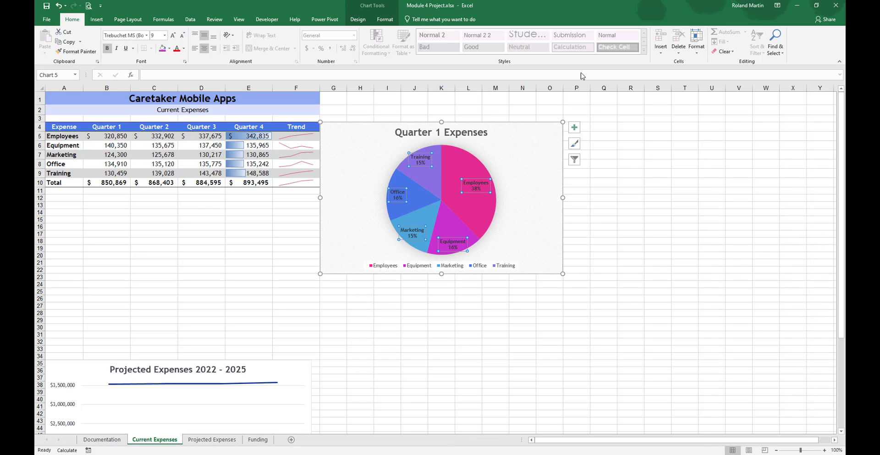
# Step: Remove the legend from the pie chart and save the workbook
pyautogui.click(574, 129)
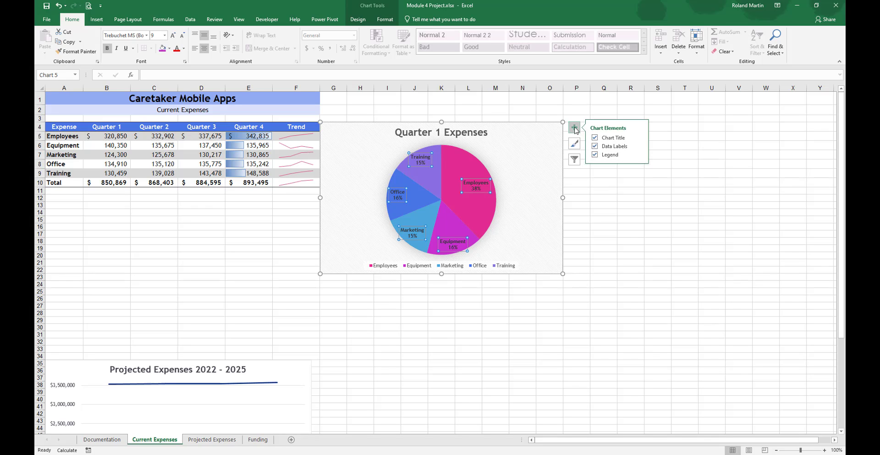
pyautogui.click(594, 155)
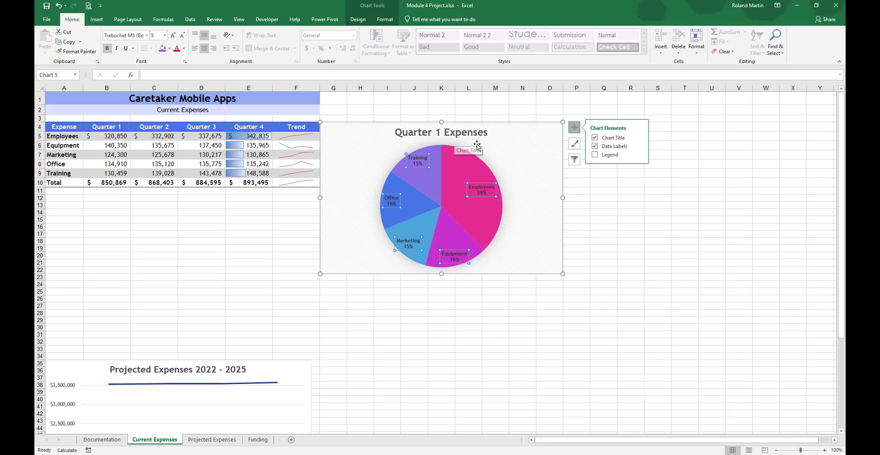
pyautogui.click(596, 291)
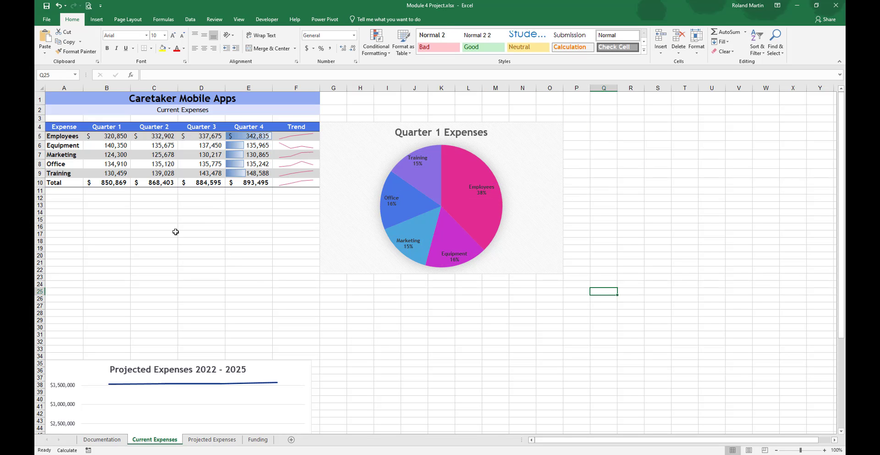
pyautogui.click(47, 6)
# Step: Insert a 2-D pie chart of the Quarter 4 expenses from A5:A9 and E5:E9
pyautogui.moveTo(65, 136); pyautogui.dragTo(69, 172)
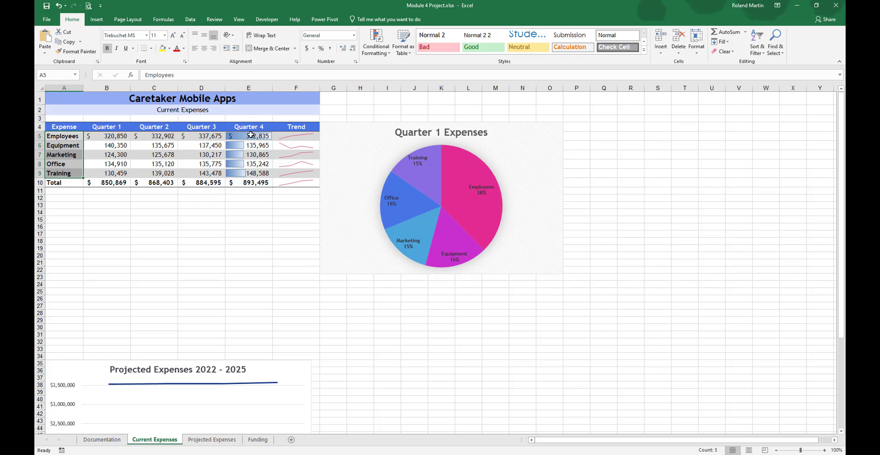
pyautogui.moveTo(251, 134); pyautogui.dragTo(251, 172)
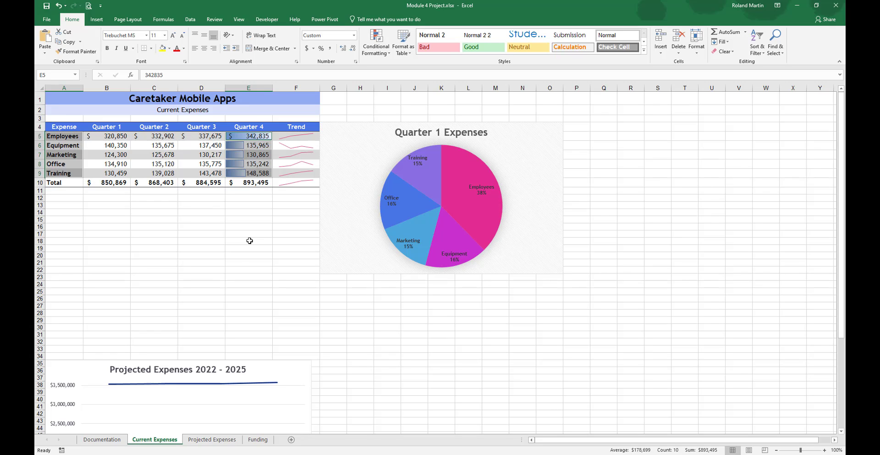
pyautogui.click(97, 19)
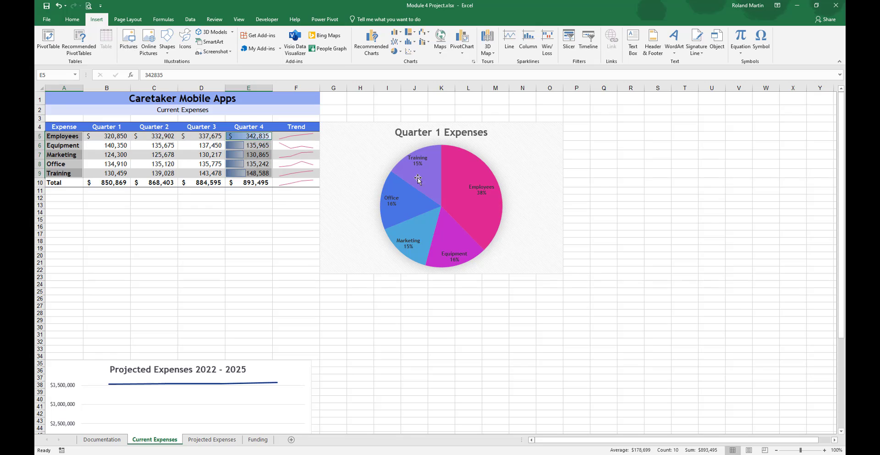
pyautogui.click(401, 53)
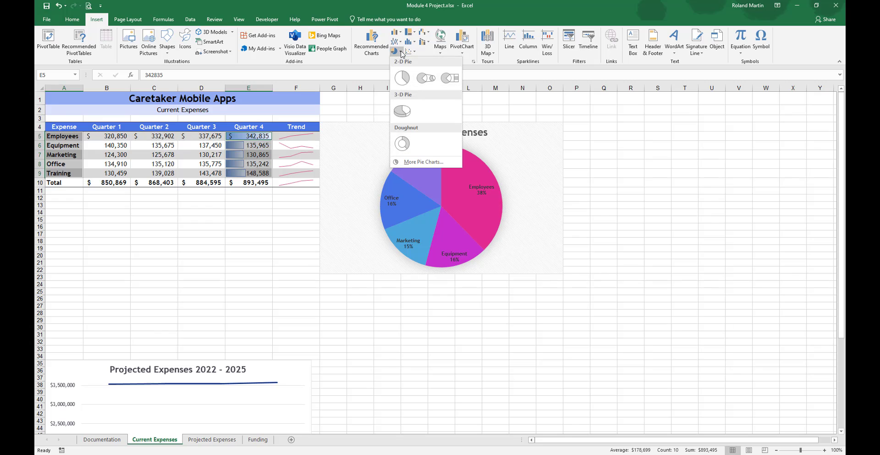
pyautogui.click(402, 79)
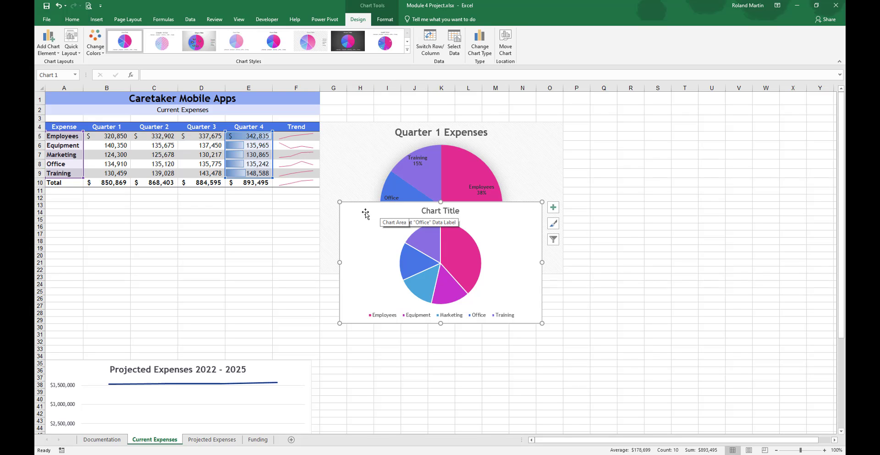
# Step: Move the new pie chart directly below the Quarter 1 Expenses chart, with its upper-left corner in cell G23
pyautogui.moveTo(365, 216); pyautogui.dragTo(345, 277)
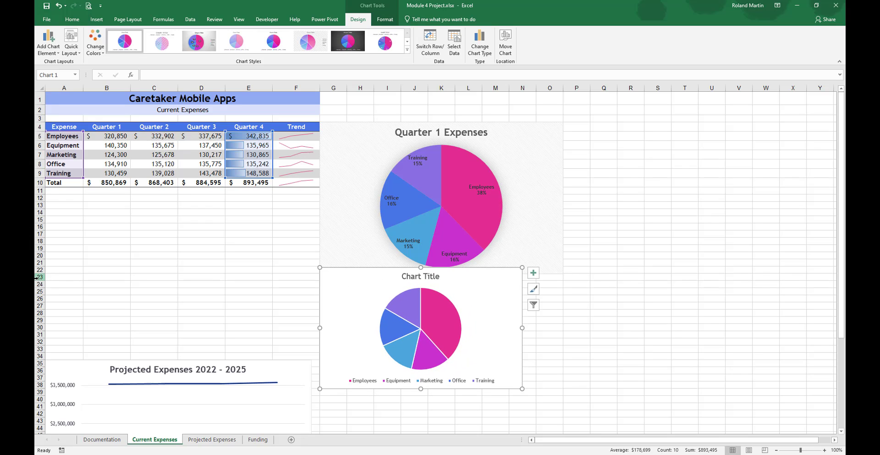
pyautogui.click(38, 277)
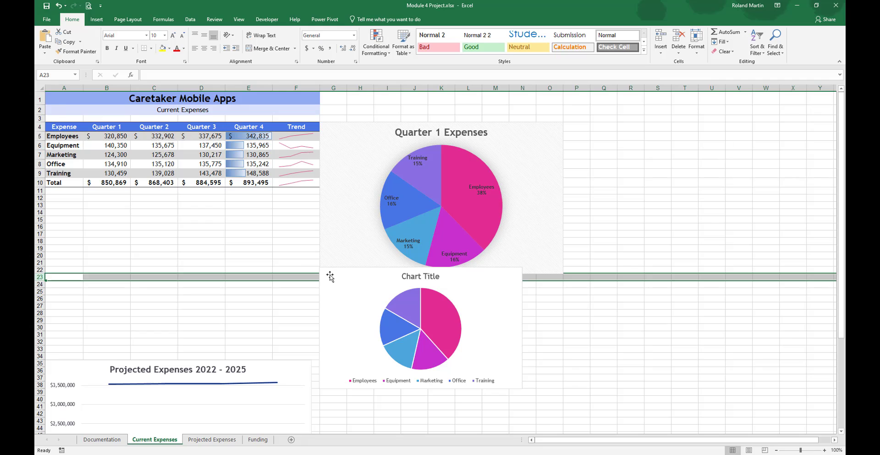
pyautogui.moveTo(328, 276); pyautogui.dragTo(332, 281)
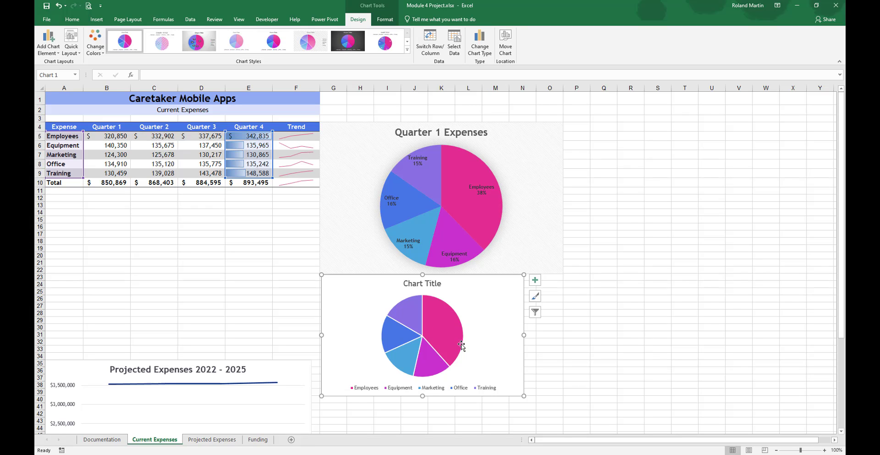
# Step: Resize the new pie chart so that its lower-right corner falls in cell O39
pyautogui.click(549, 87)
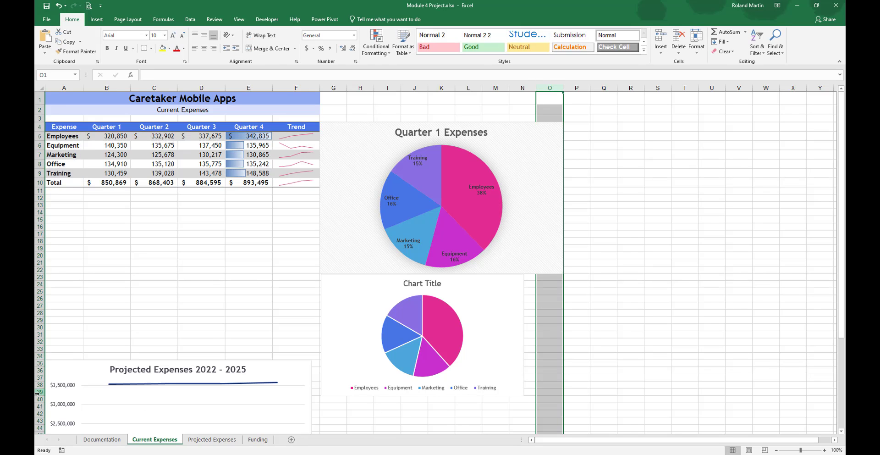
pyautogui.click(39, 392)
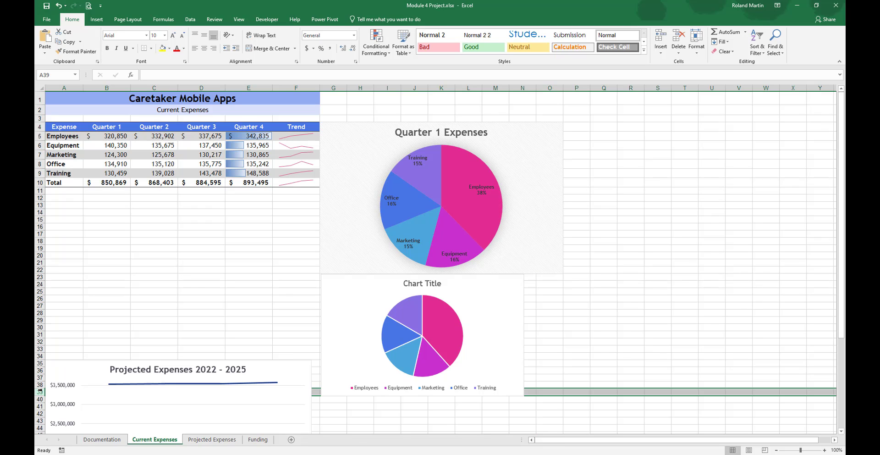
pyautogui.click(516, 390)
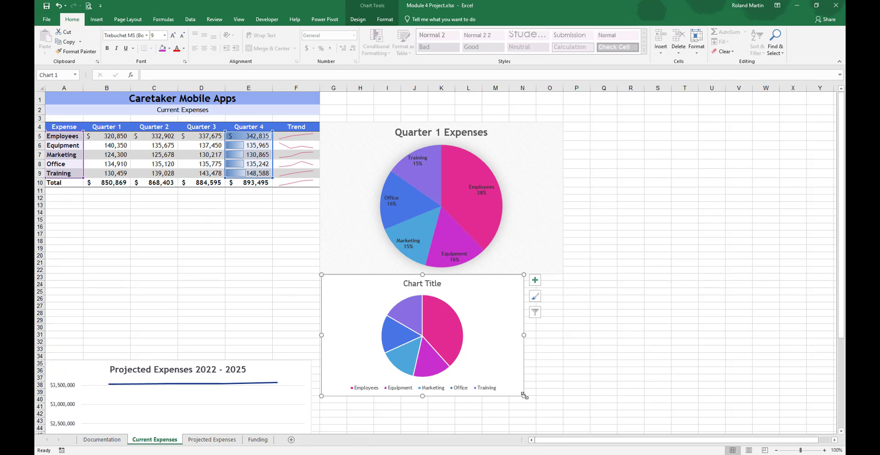
pyautogui.moveTo(523, 395); pyautogui.dragTo(559, 398)
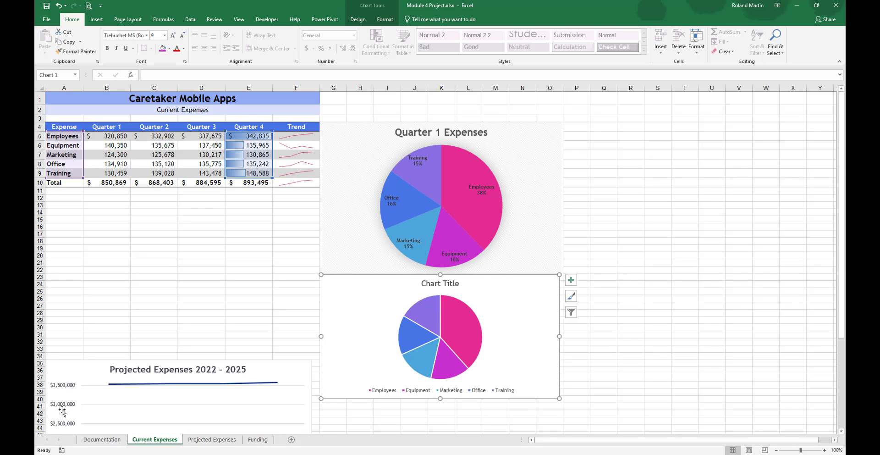
pyautogui.click(40, 392)
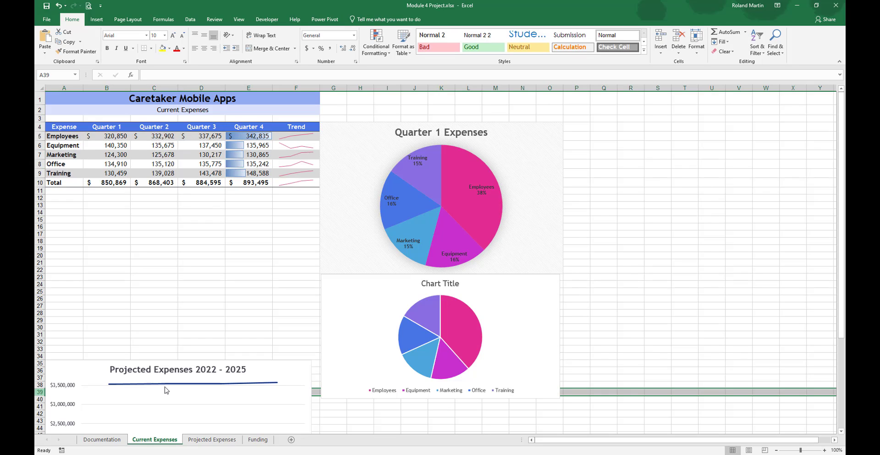
pyautogui.click(558, 395)
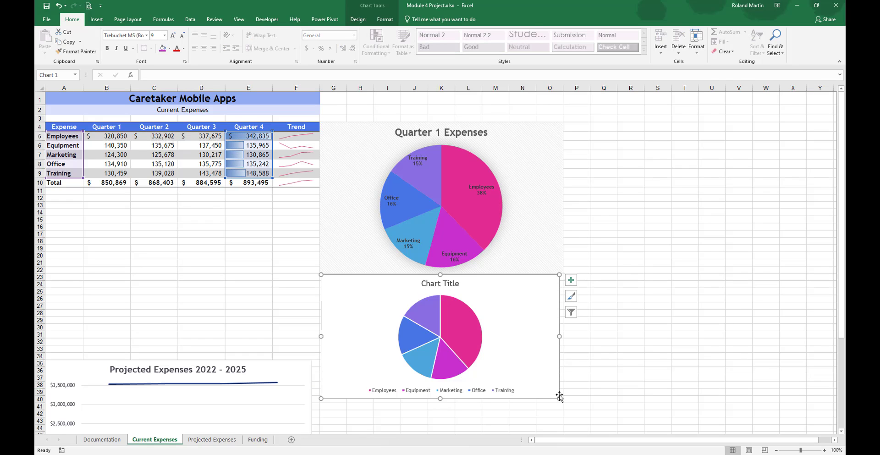
pyautogui.moveTo(559, 396); pyautogui.dragTo(562, 391)
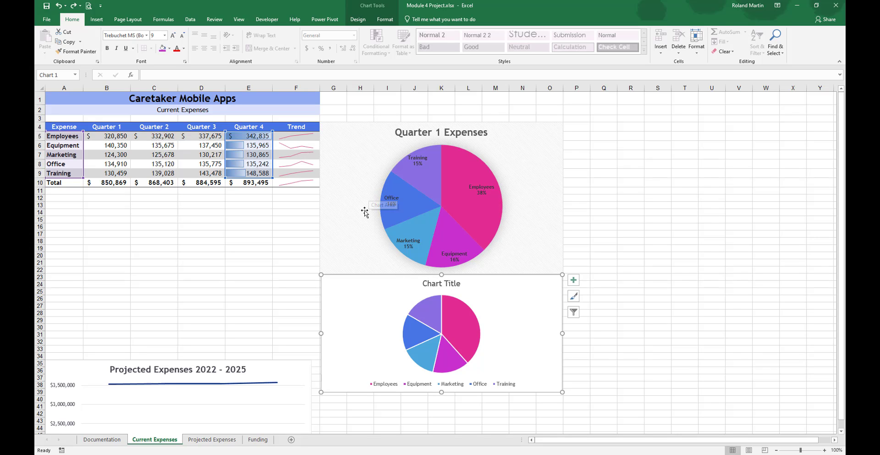
# Step: Align the Quarter 1 Expenses chart and the new pie chart along their left edges
pyautogui.keyDown('ctrl'); pyautogui.click(356, 218); pyautogui.keyUp('ctrl')
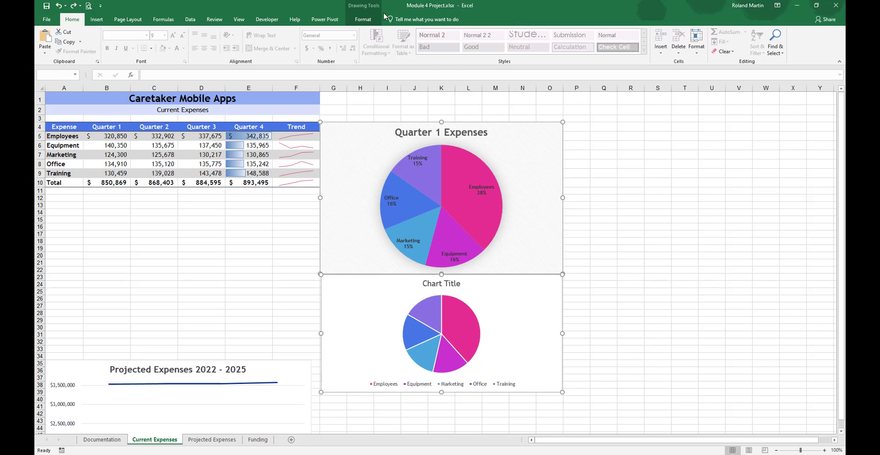
pyautogui.click(366, 20)
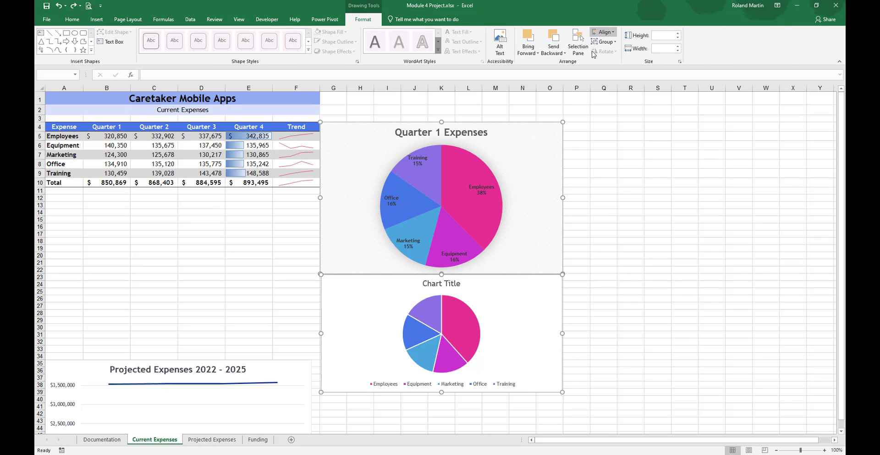
pyautogui.click(603, 32)
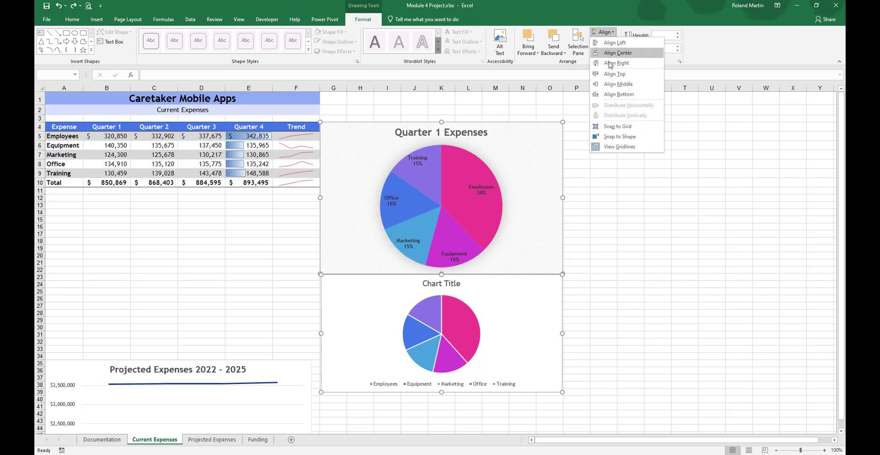
pyautogui.click(614, 42)
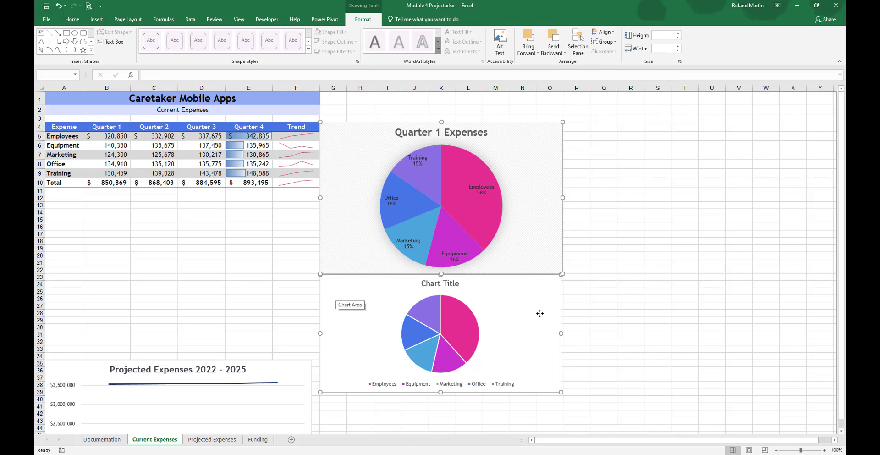
pyautogui.click(597, 317)
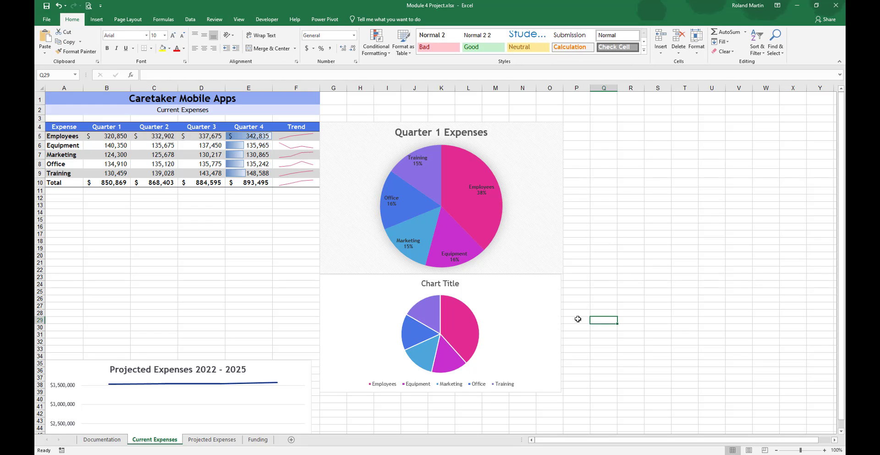
# Step: Widen the lower pie chart slightly to match the right edge of the Quarter 1 Expenses chart
pyautogui.click(555, 326)
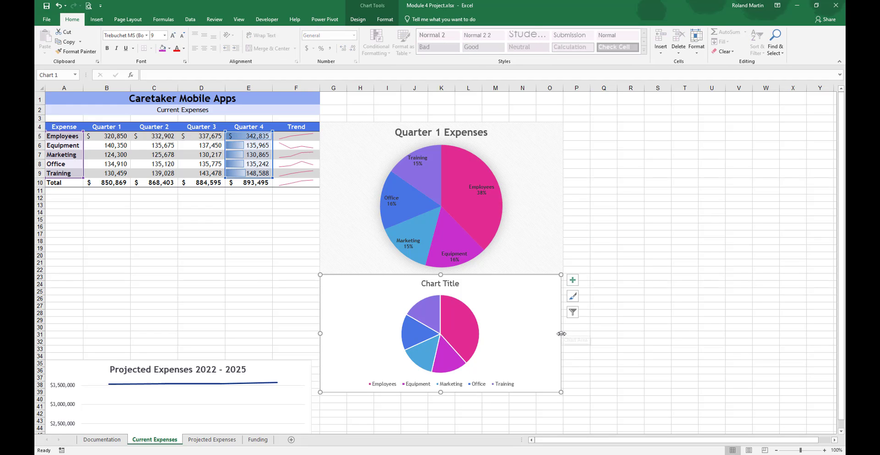
pyautogui.moveTo(561, 333); pyautogui.dragTo(563, 332)
pyautogui.click(590, 344)
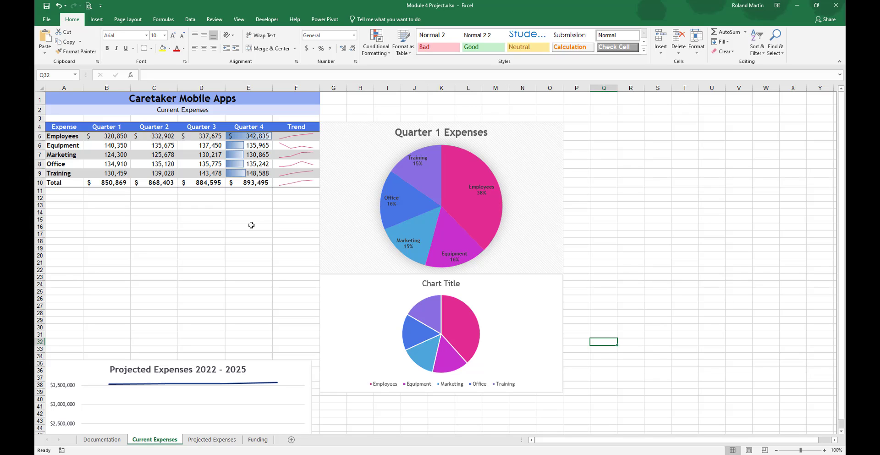
# Step: Change the lower pie chart's title to "Quarter 4 Expenses"
pyautogui.hotkey('alt', 'Tab')
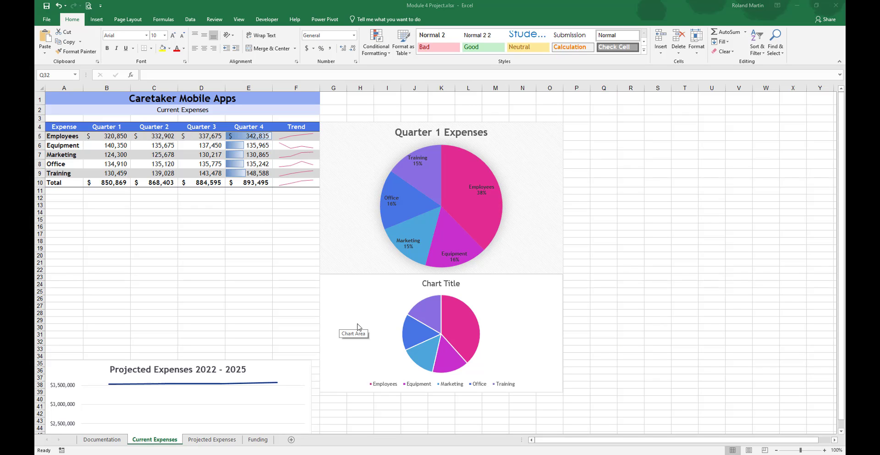
pyautogui.hotkey('alt', 'Tab')
pyautogui.click(428, 285)
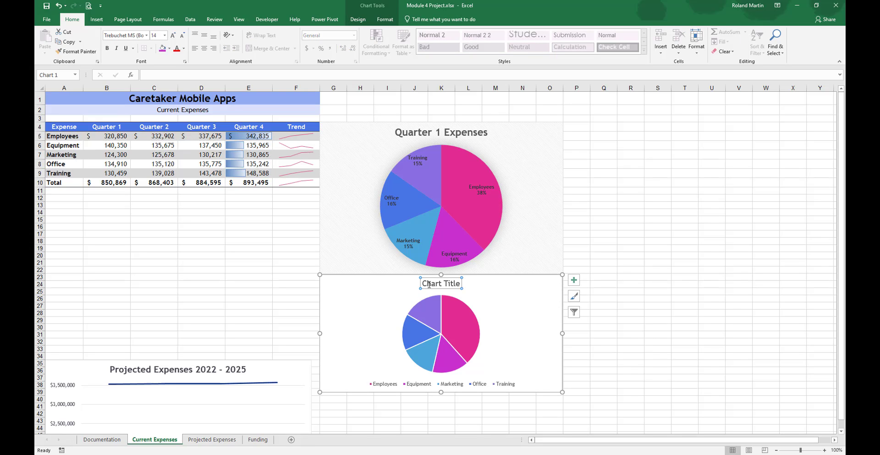
pyautogui.tripleClick(428, 284)
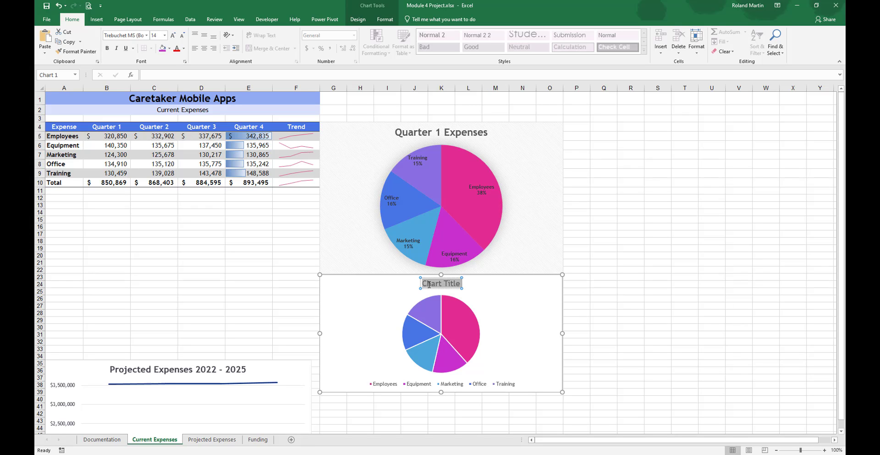
pyautogui.write('Quart')
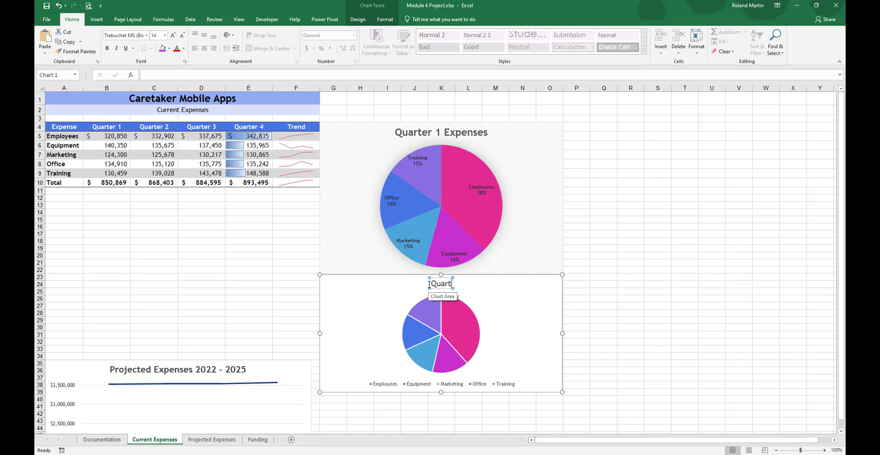
pyautogui.write('er 4 Ex')
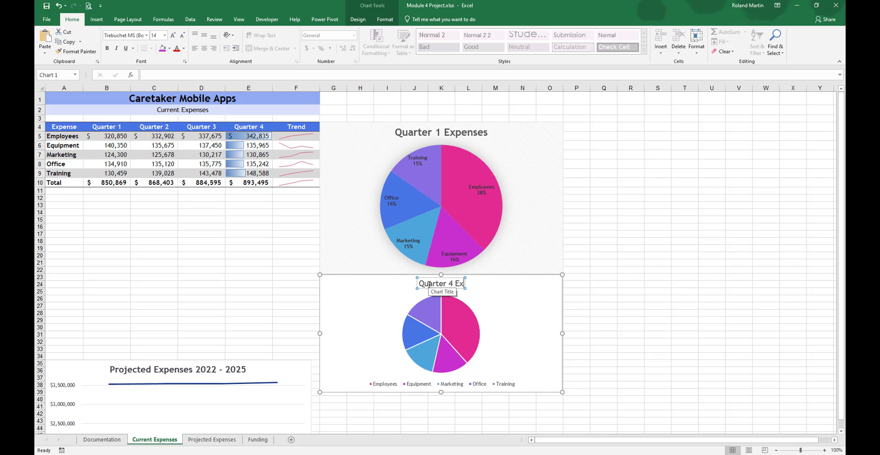
pyautogui.write('penses')
pyautogui.click(499, 296)
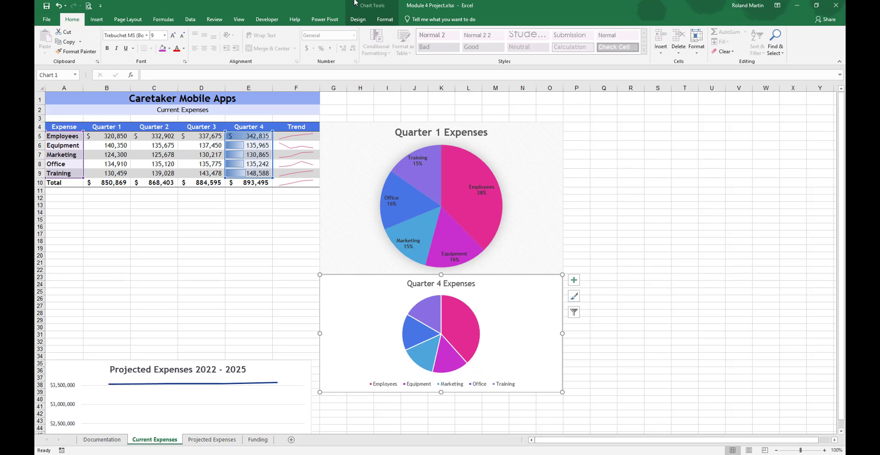
# Step: Apply chart Style 11 to the Quarter 4 Expenses pie chart
pyautogui.click(362, 20)
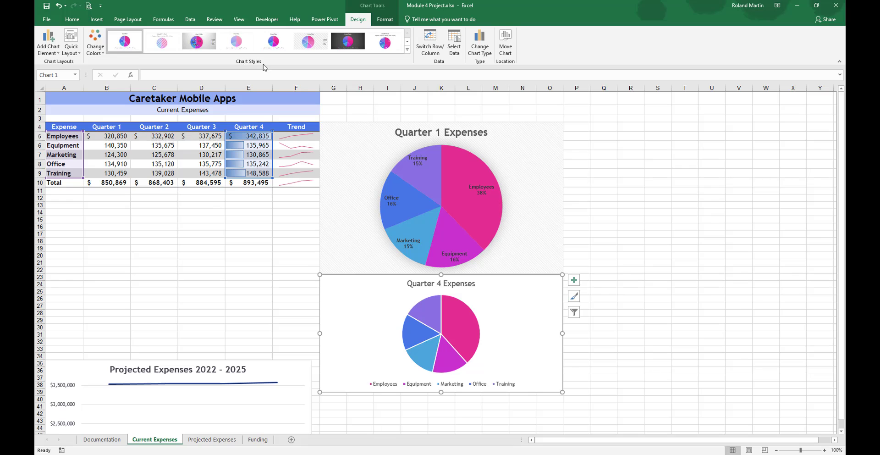
pyautogui.click(407, 50)
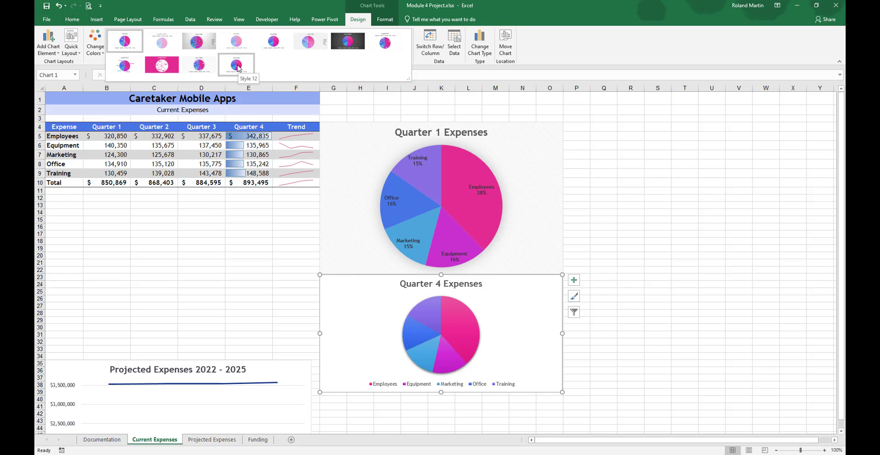
pyautogui.click(199, 65)
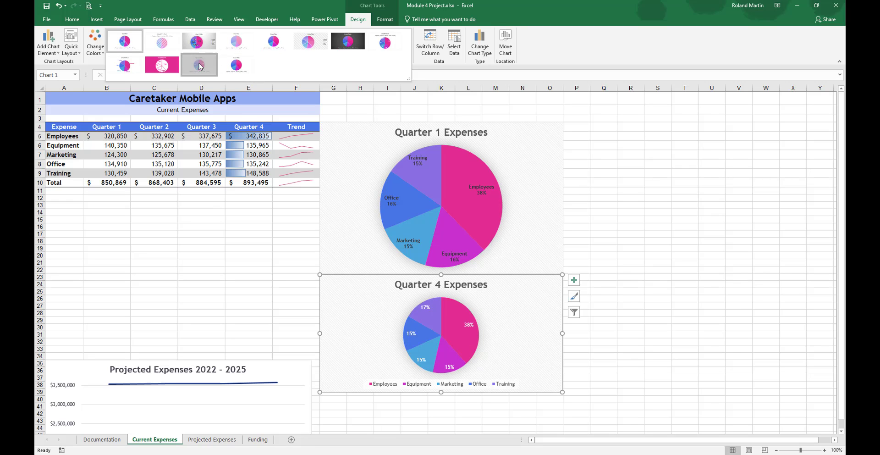
pyautogui.click(596, 204)
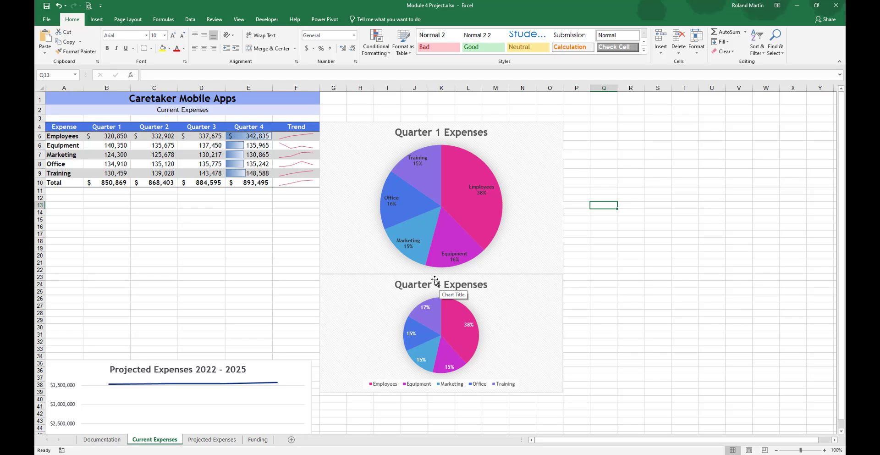
# Step: Insert a 2-D stacked bar chart from the expense and quarter data in A4:E9
pyautogui.moveTo(416, 255)
pyautogui.moveTo(60, 129); pyautogui.dragTo(251, 173)
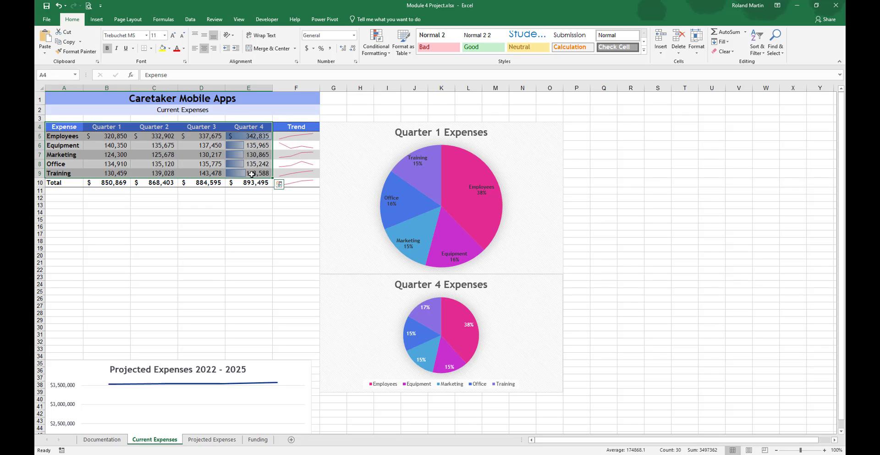
pyautogui.click(97, 20)
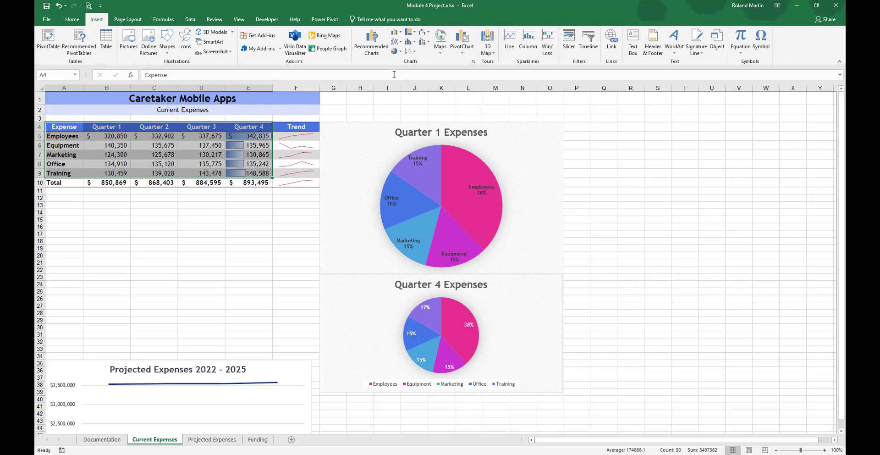
pyautogui.click(400, 32)
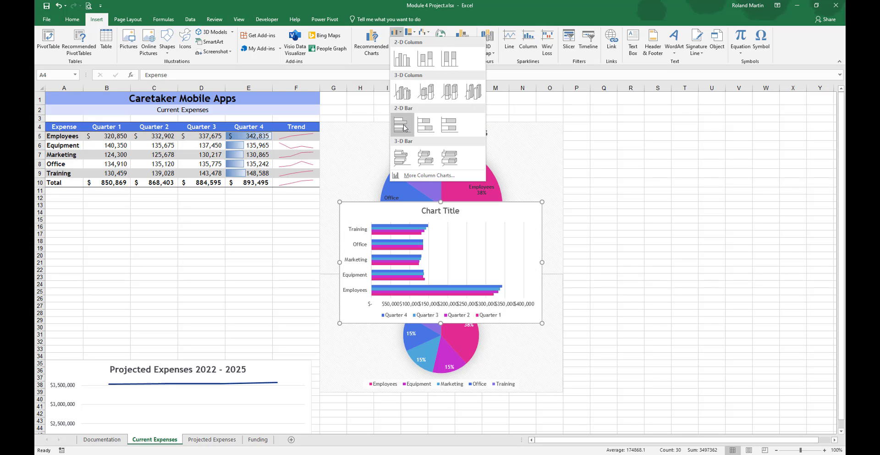
pyautogui.click(426, 130)
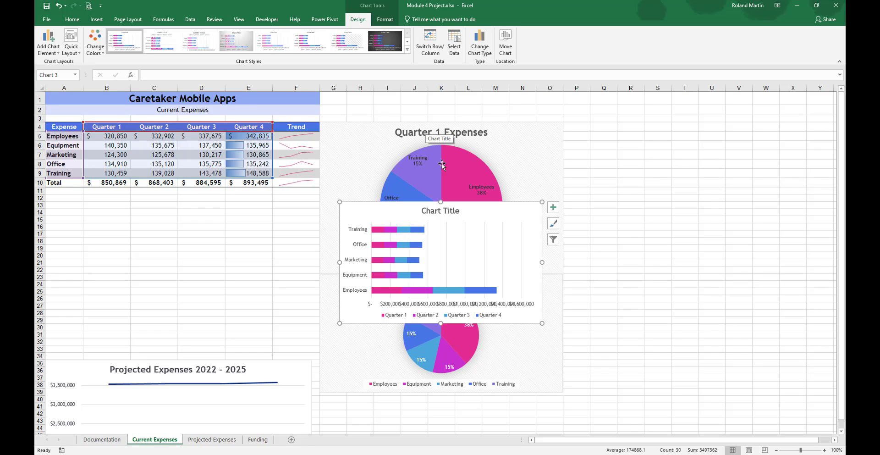
# Step: Place the new bar chart directly below the expense table and size it to cover about A11:F28
pyautogui.moveTo(340, 204); pyautogui.dragTo(91, 198)
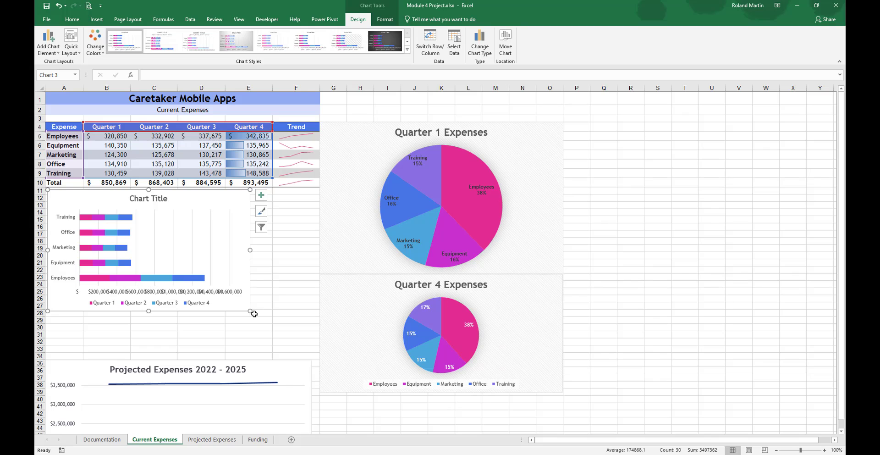
pyautogui.moveTo(254, 311); pyautogui.dragTo(318, 315)
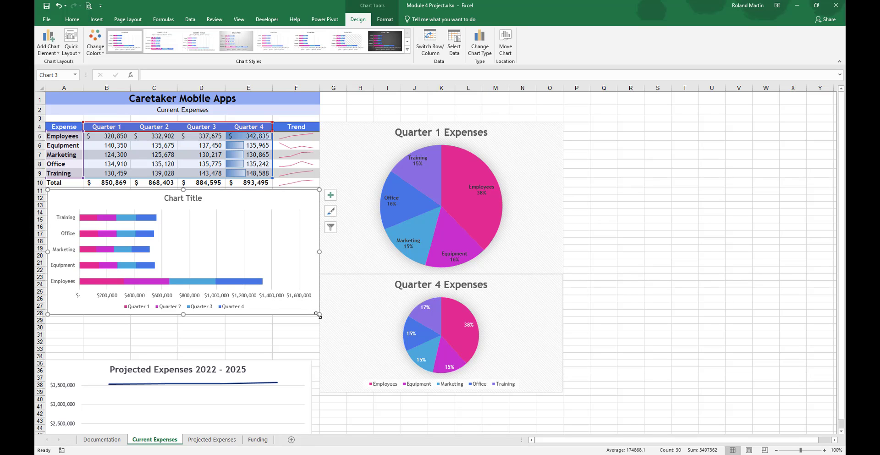
pyautogui.press('Left')
pyautogui.press('Left')
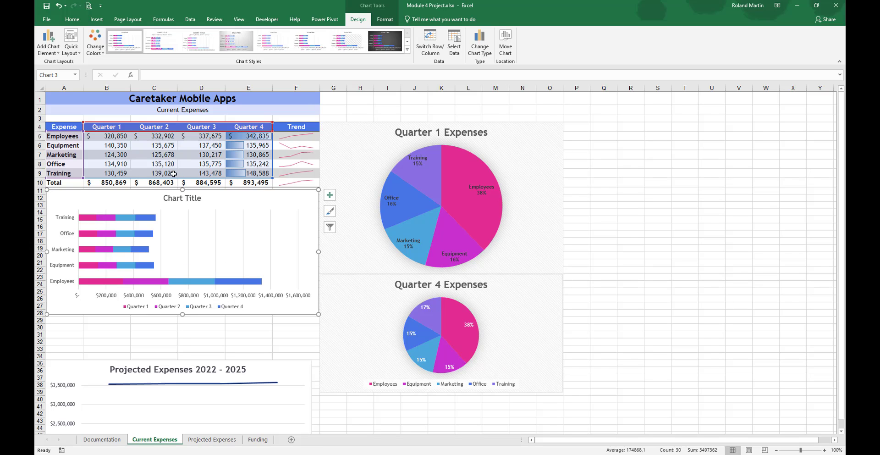
# Step: Change the bar chart's title to "Expenses per Quarter"
pyautogui.click(183, 198)
pyautogui.click(183, 198)
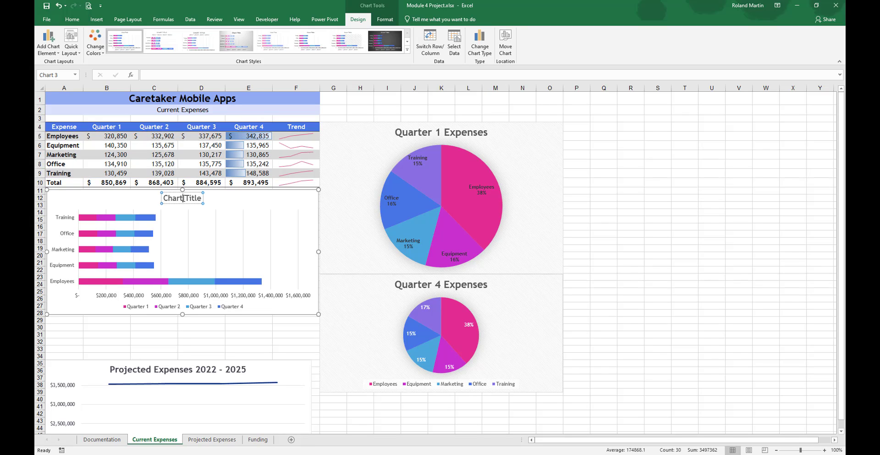
pyautogui.tripleClick(184, 198)
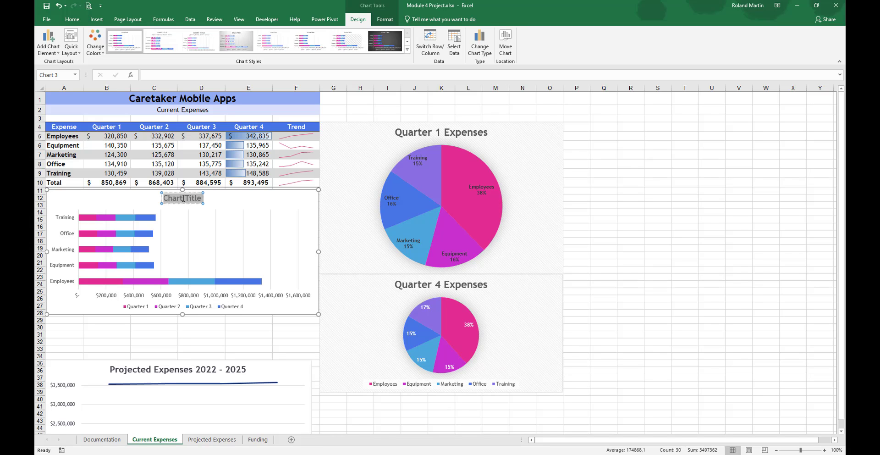
pyautogui.write('Expenses')
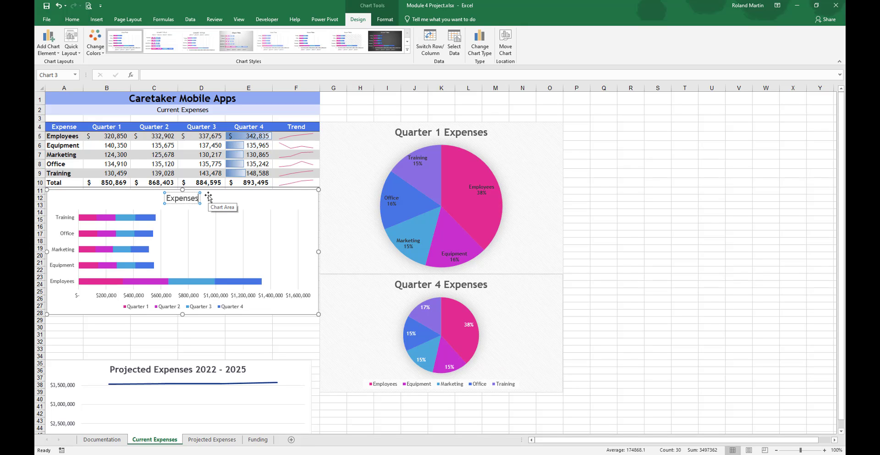
pyautogui.write('per Quarter')
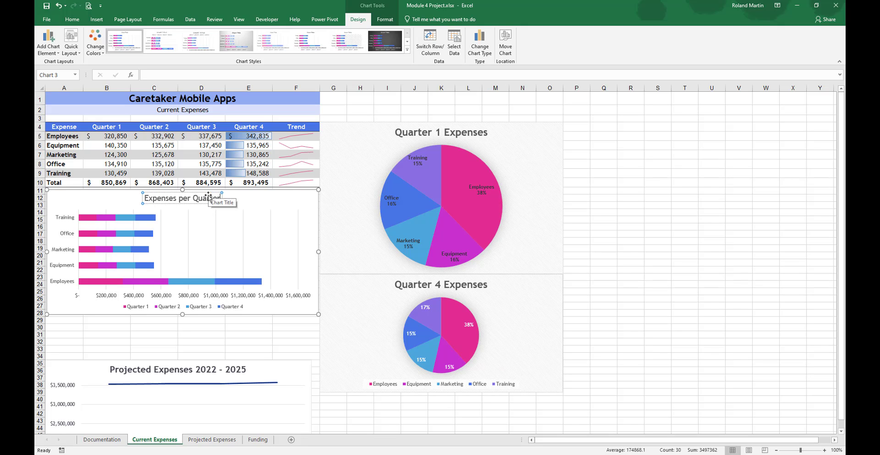
pyautogui.click(295, 327)
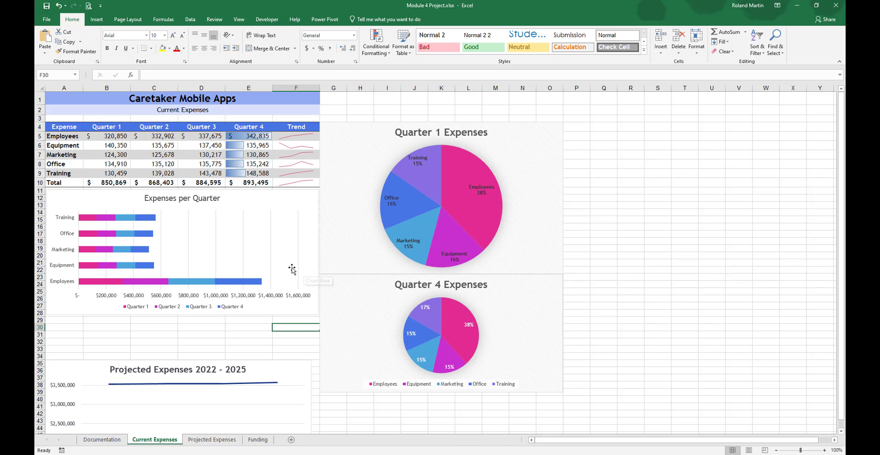
# Step: Set the maximum bound of the Expenses per Quarter chart's horizontal axis to 1.4E6
pyautogui.doubleClick(291, 240)
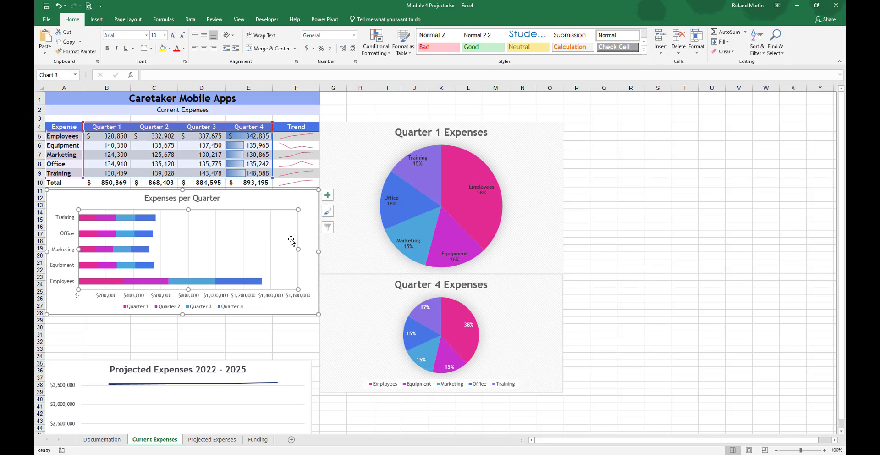
pyautogui.click(304, 202)
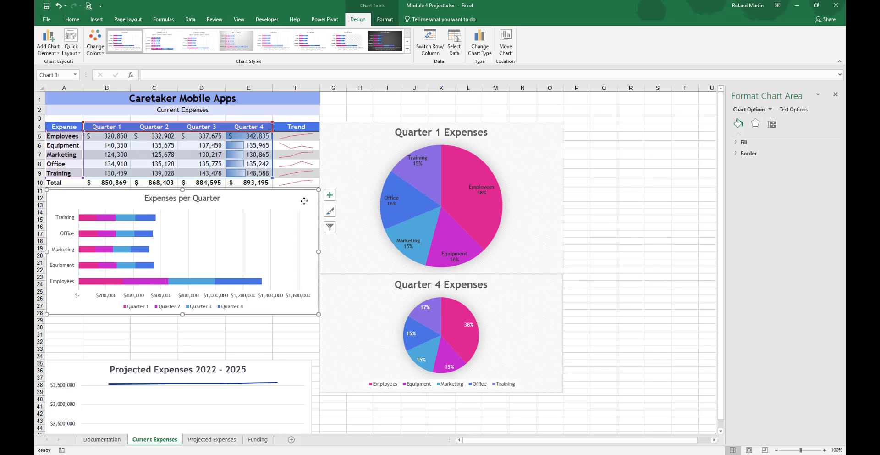
pyautogui.rightClick(274, 296)
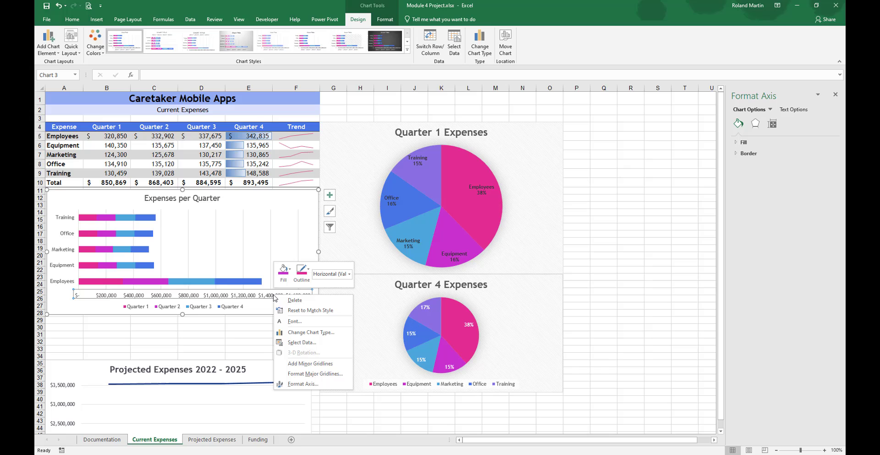
pyautogui.click(301, 384)
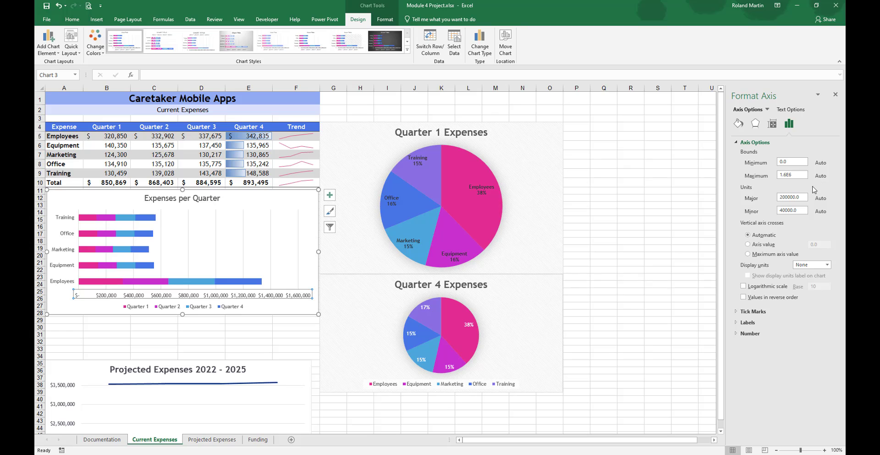
pyautogui.click(781, 175)
pyautogui.press('Delete')
pyautogui.write('4')
pyautogui.click(797, 162)
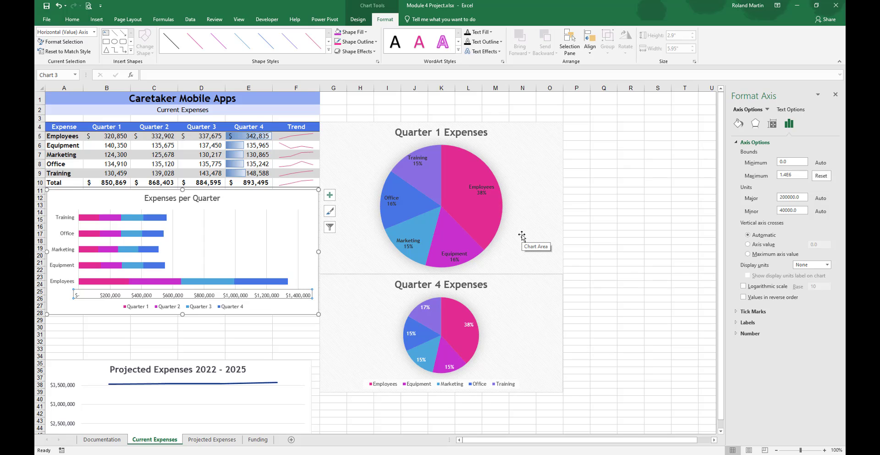
# Step: Fill the Expenses per Quarter chart area with Indigo, Text 2, Lighter 80%
pyautogui.click(292, 202)
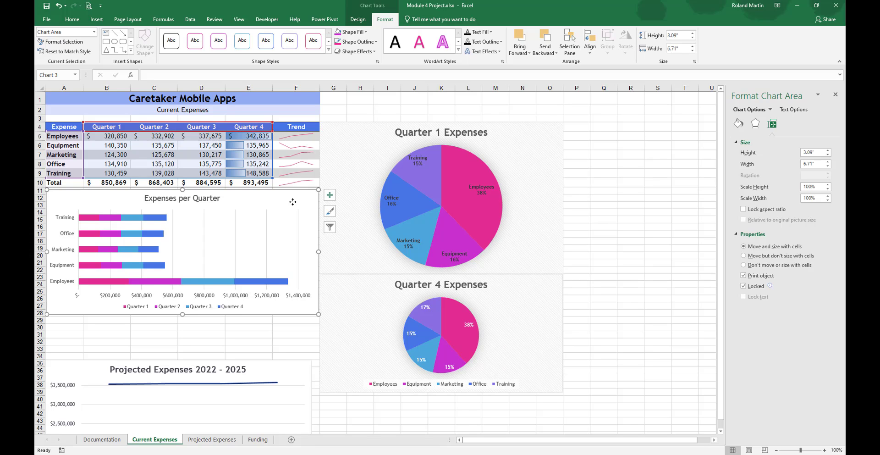
pyautogui.click(365, 33)
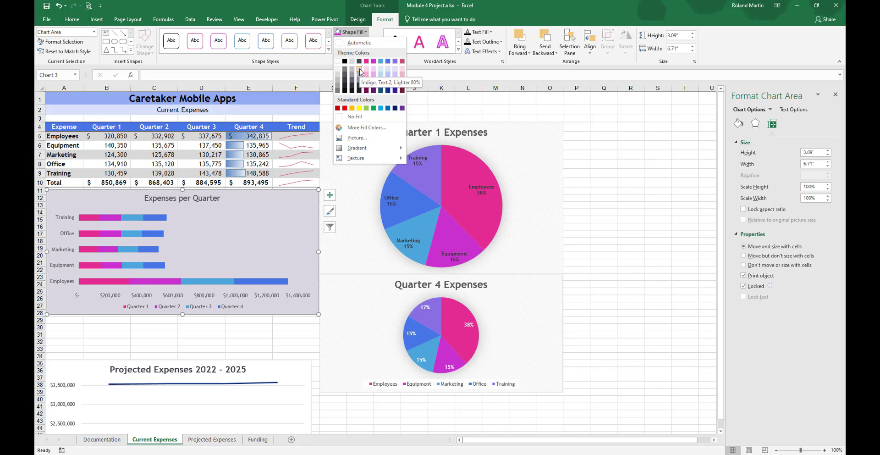
pyautogui.click(360, 72)
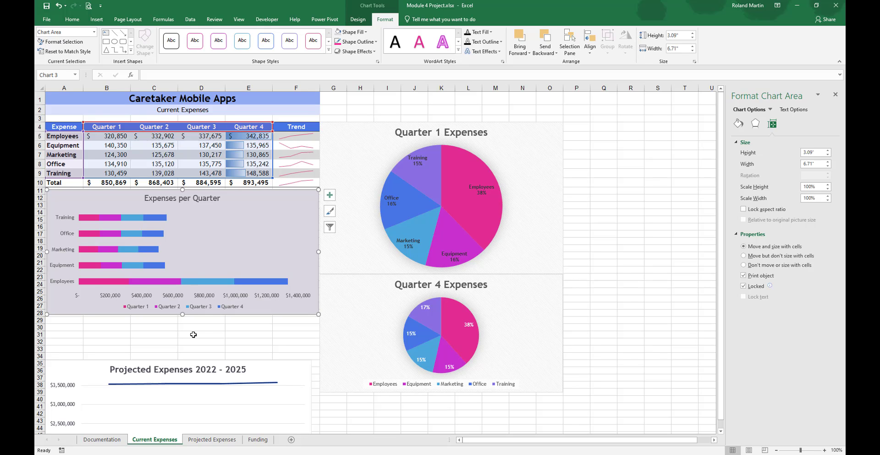
# Step: Move the Projected Expenses 2022 - 2025 chart to the Projected Expenses sheet as an object
pyautogui.scroll(-4, 193, 334)
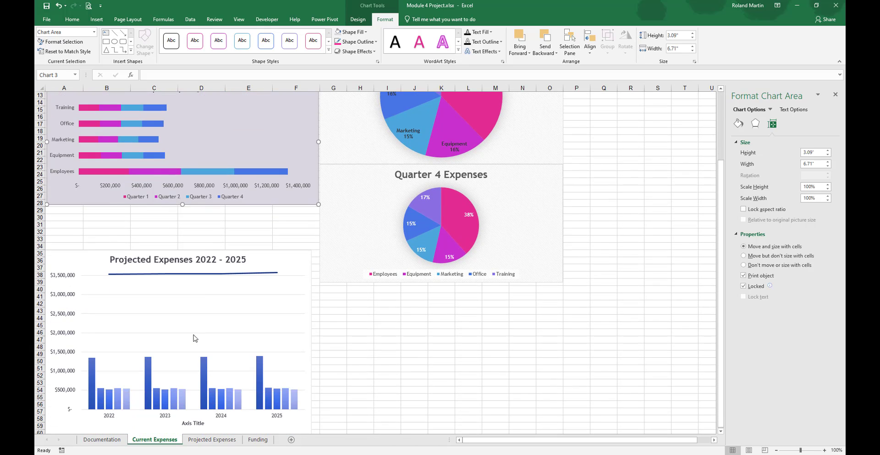
pyautogui.scroll(-1, 193, 337)
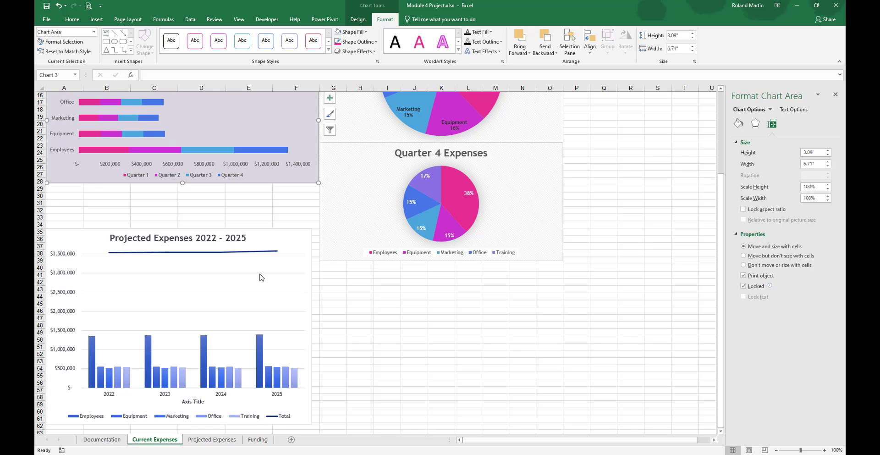
pyautogui.click(835, 95)
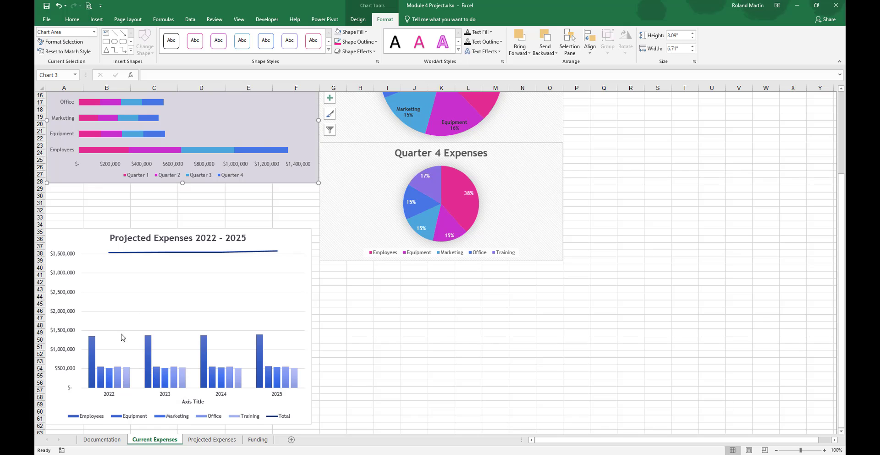
pyautogui.click(285, 239)
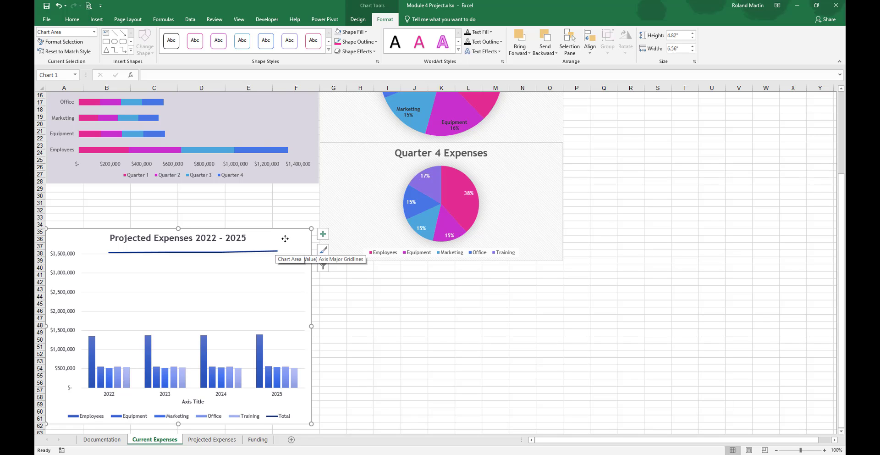
pyautogui.click(359, 21)
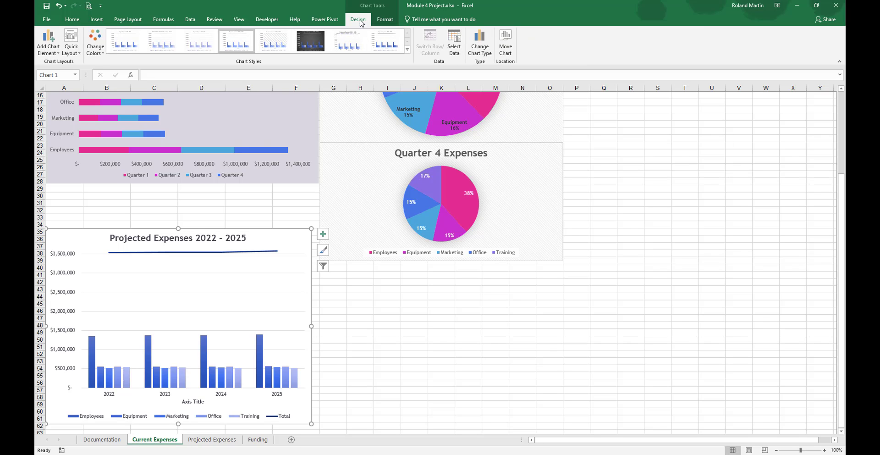
pyautogui.click(506, 44)
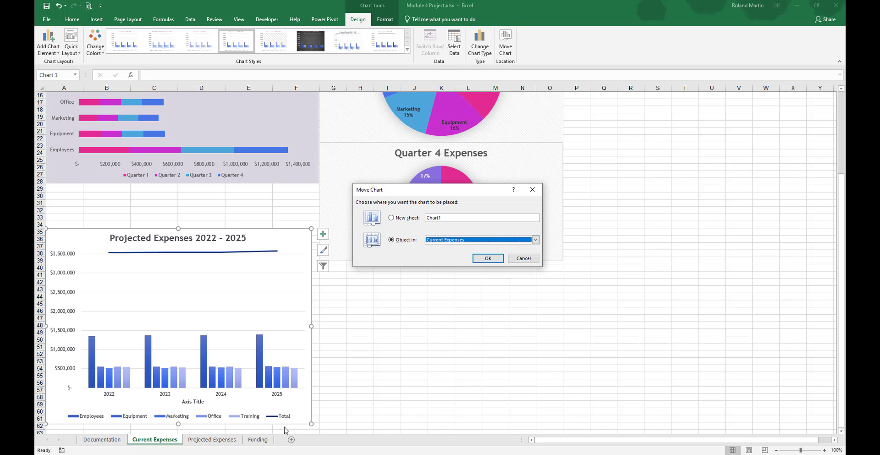
pyautogui.click(537, 240)
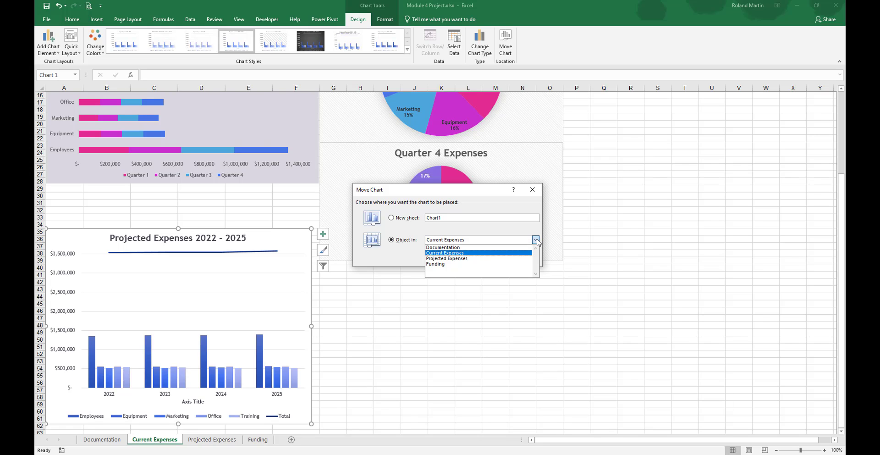
pyautogui.click(454, 259)
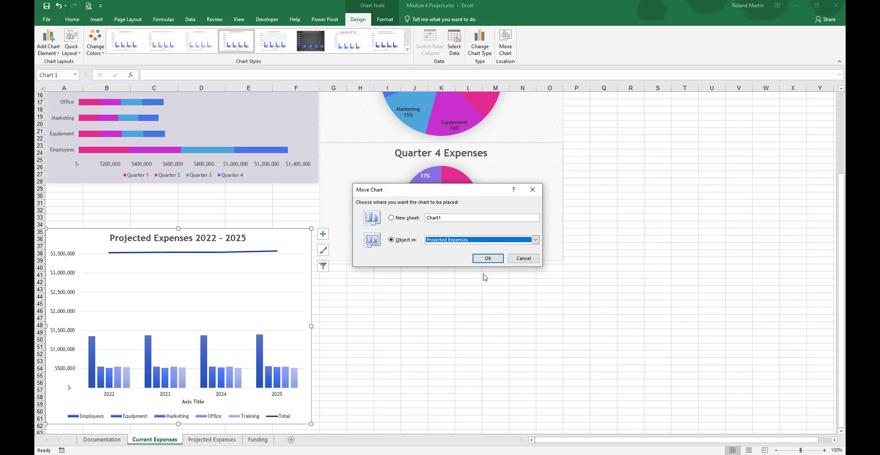
pyautogui.click(488, 259)
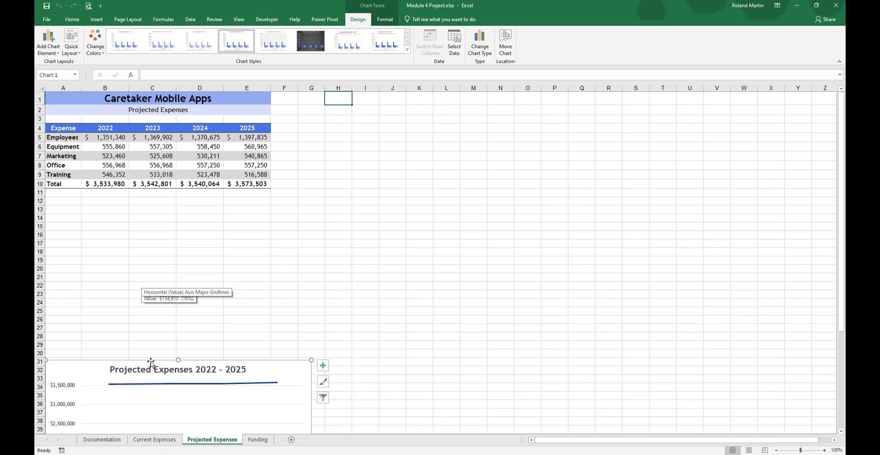
# Step: Fit the Projected Expenses 2022 - 2025 chart to about A12:J35 and recolor it with Monochromatic Palette 3
pyautogui.moveTo(92, 363)
pyautogui.mouseDown()
pyautogui.moveTo(93, 216)
pyautogui.moveTo(126, 187)
pyautogui.moveTo(93, 207)
pyautogui.mouseUp()
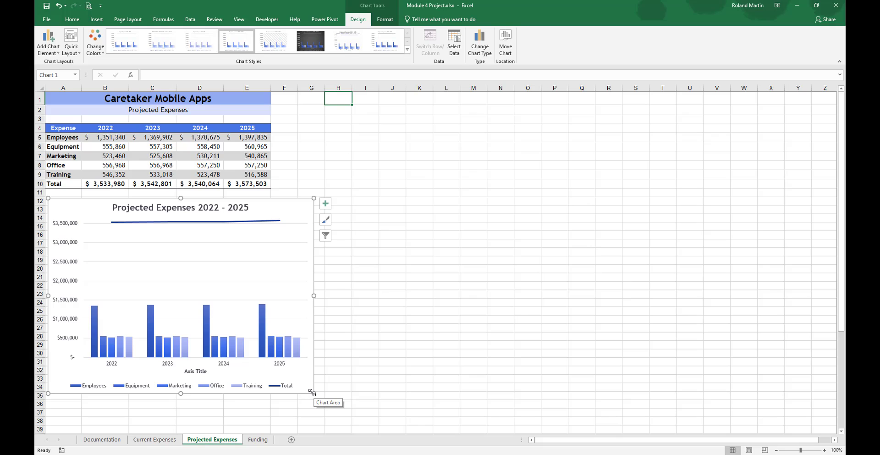
pyautogui.moveTo(314, 393); pyautogui.dragTo(403, 396)
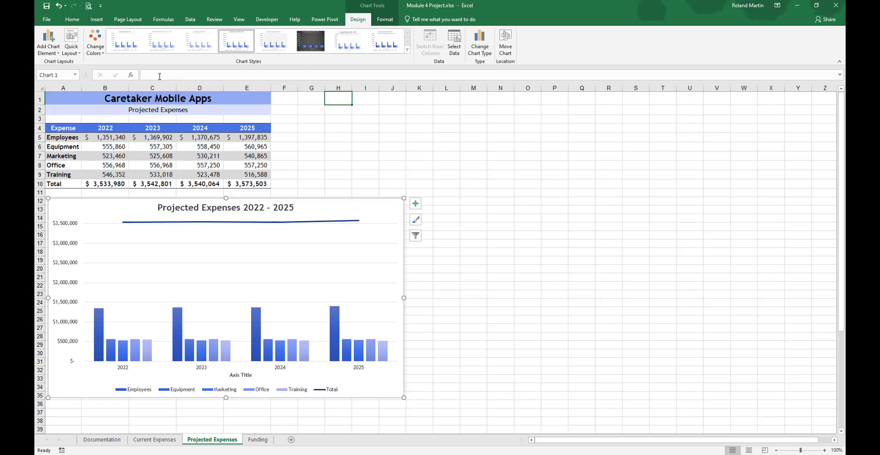
pyautogui.click(97, 55)
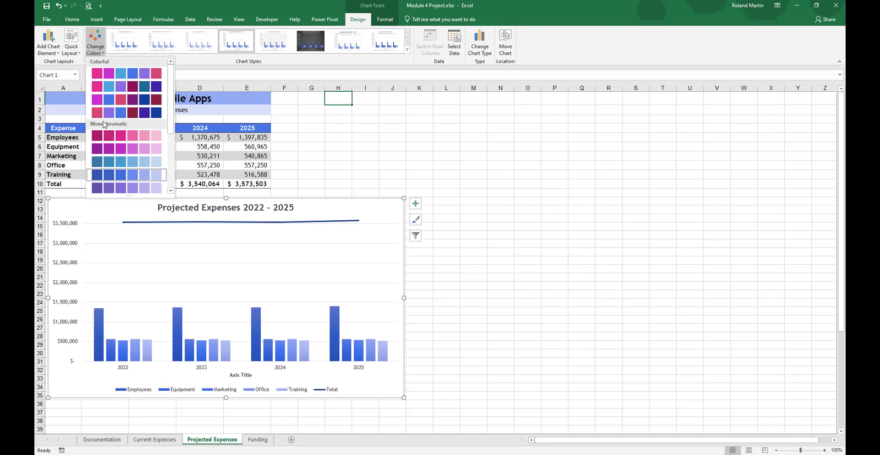
pyautogui.click(122, 165)
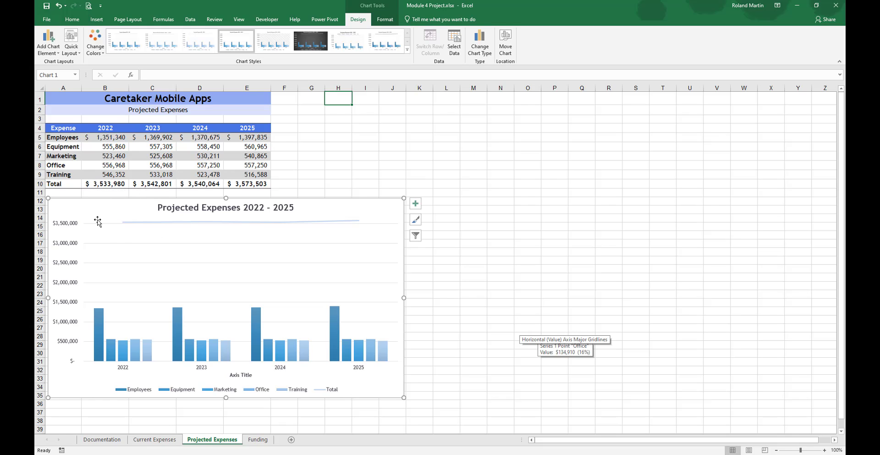
# Step: Plot the Total line series of the Projected Expenses 2022 - 2025 combo chart on the secondary axis
pyautogui.rightClick(380, 213)
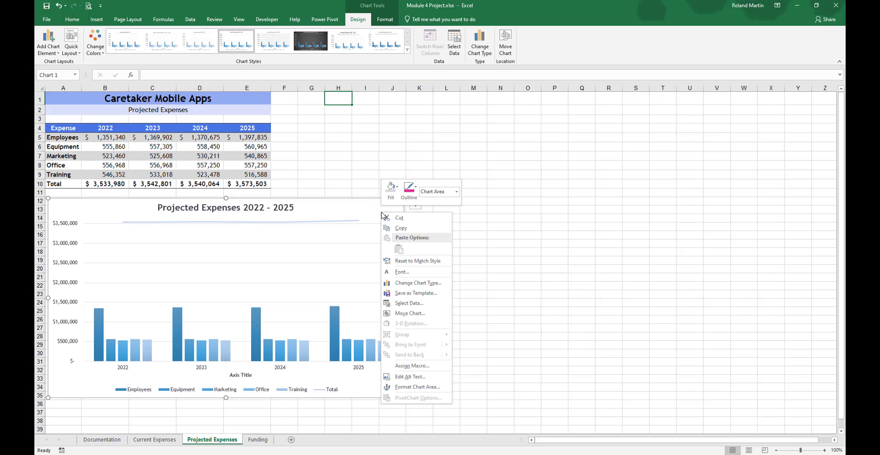
pyautogui.click(417, 283)
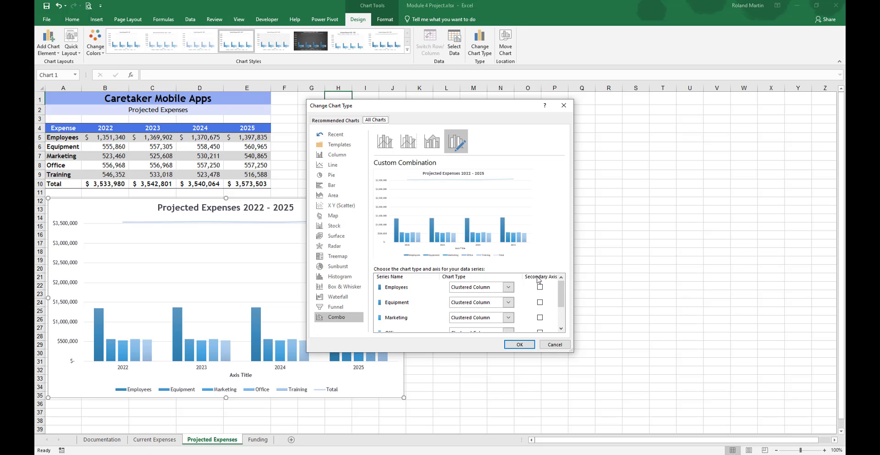
pyautogui.moveTo(562, 289); pyautogui.dragTo(562, 307)
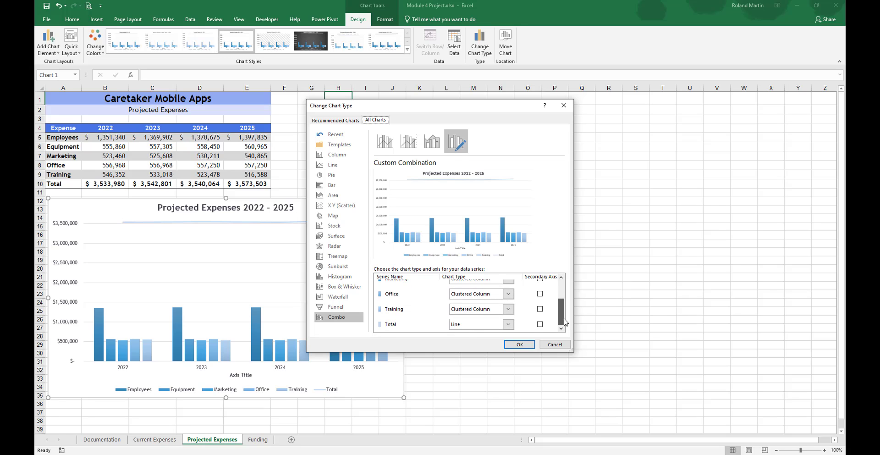
pyautogui.click(540, 324)
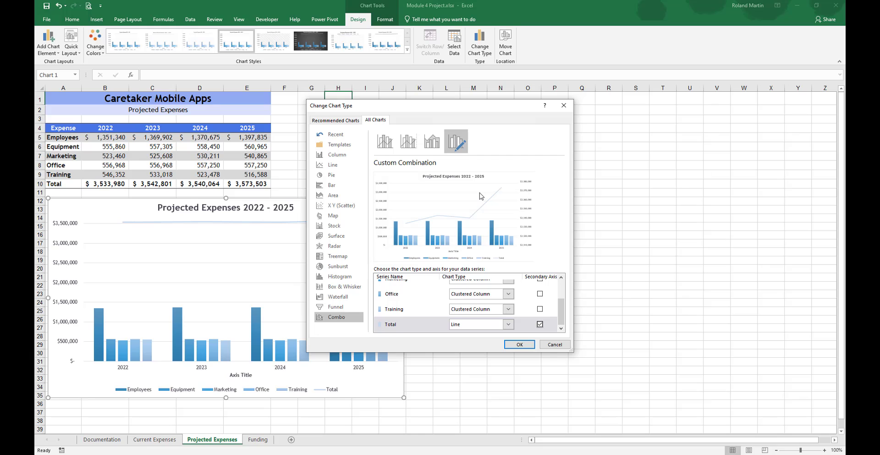
pyautogui.click(519, 344)
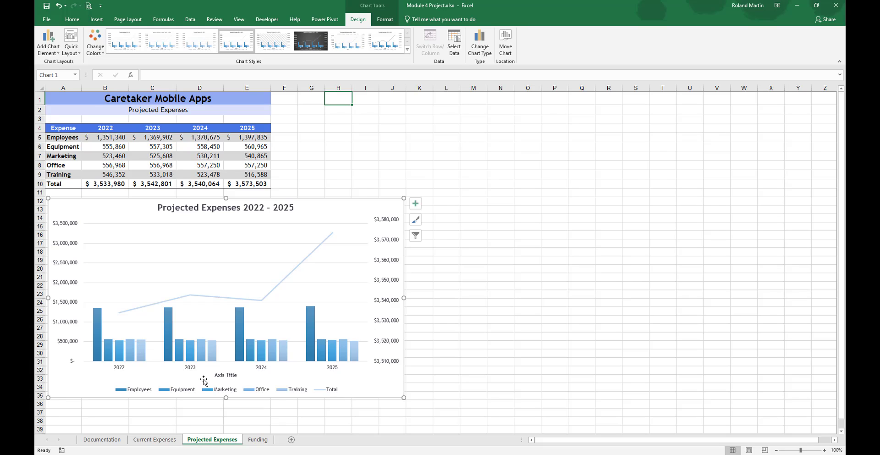
# Step: Add a primary vertical axis title to the Projected Expenses 2022 - 2025 chart
pyautogui.moveTo(339, 360)
pyautogui.click(416, 205)
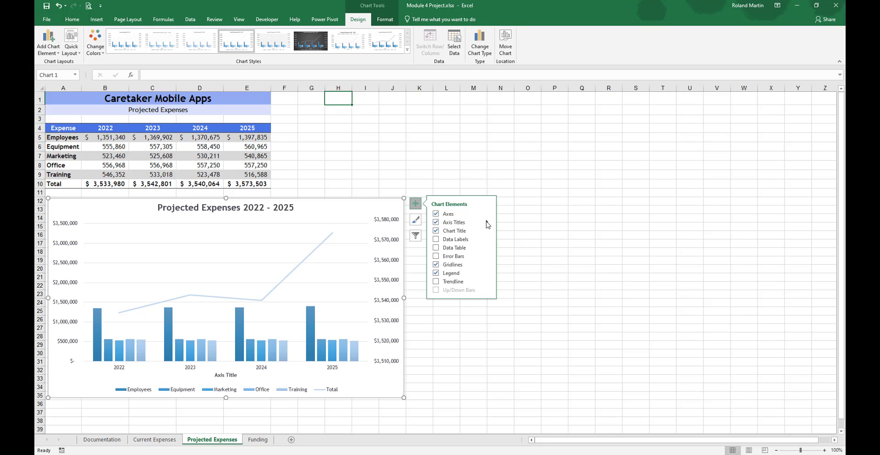
pyautogui.click(487, 224)
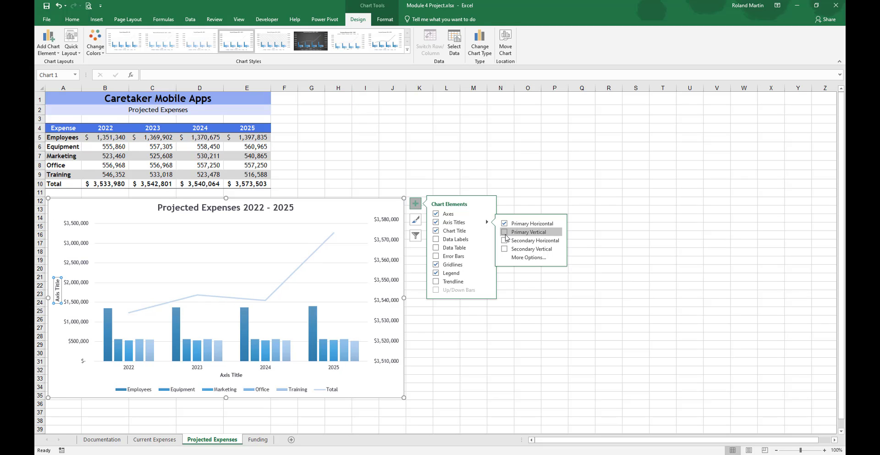
pyautogui.click(505, 233)
pyautogui.click(504, 241)
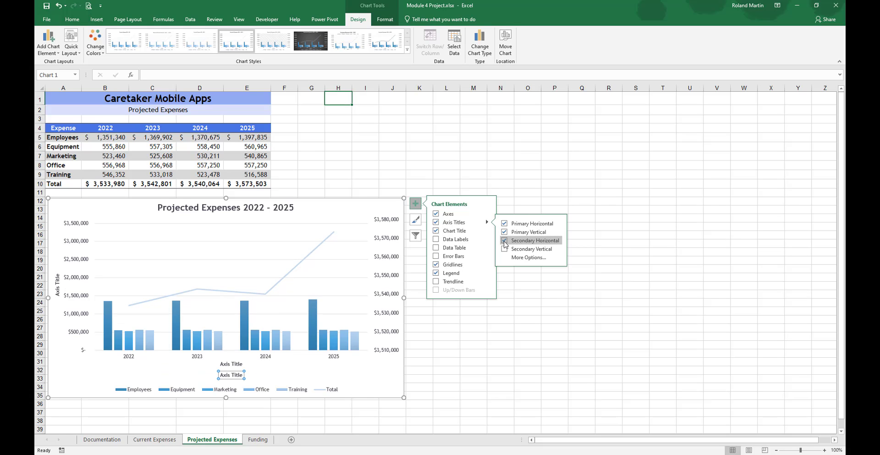
pyautogui.click(507, 336)
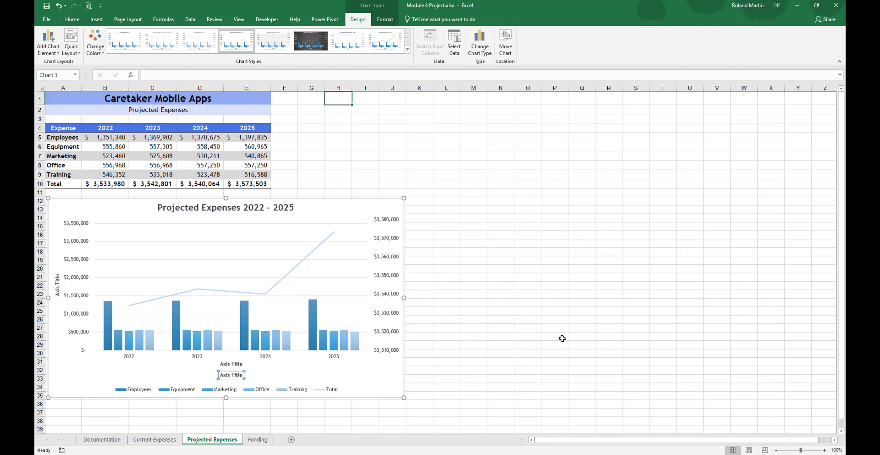
pyautogui.click(541, 337)
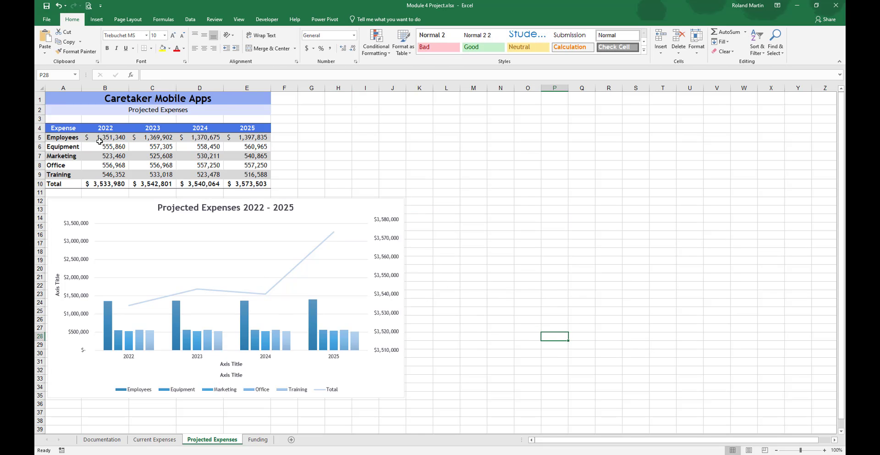
pyautogui.click(59, 6)
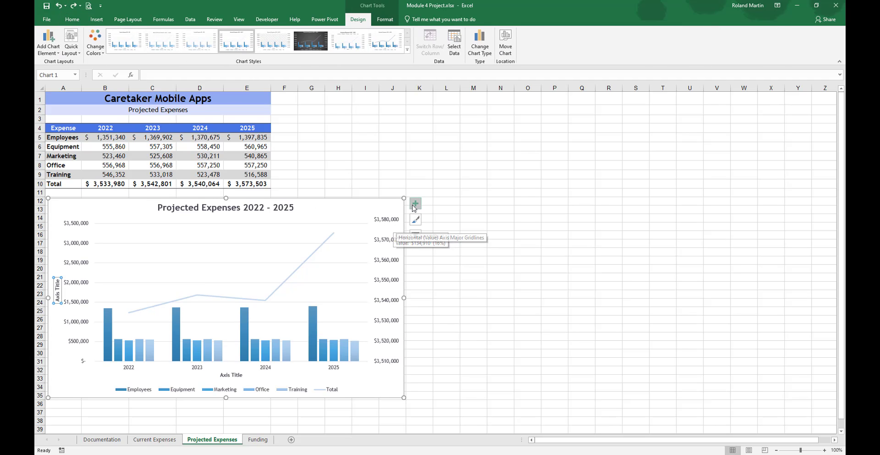
# Step: Add a secondary vertical axis title to the combo chart and remove its primary horizontal axis title
pyautogui.click(414, 207)
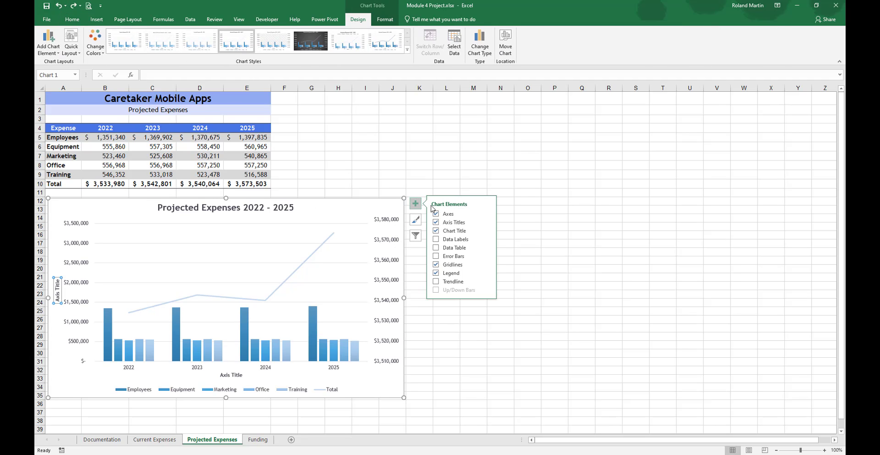
pyautogui.click(486, 222)
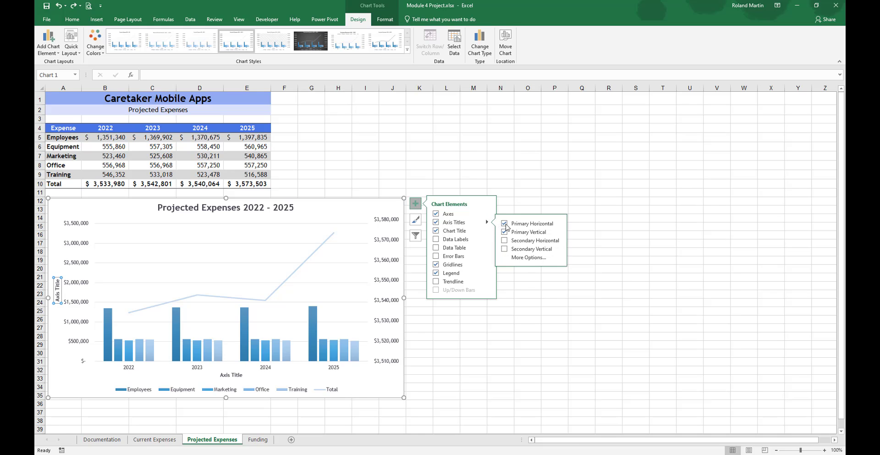
pyautogui.click(538, 250)
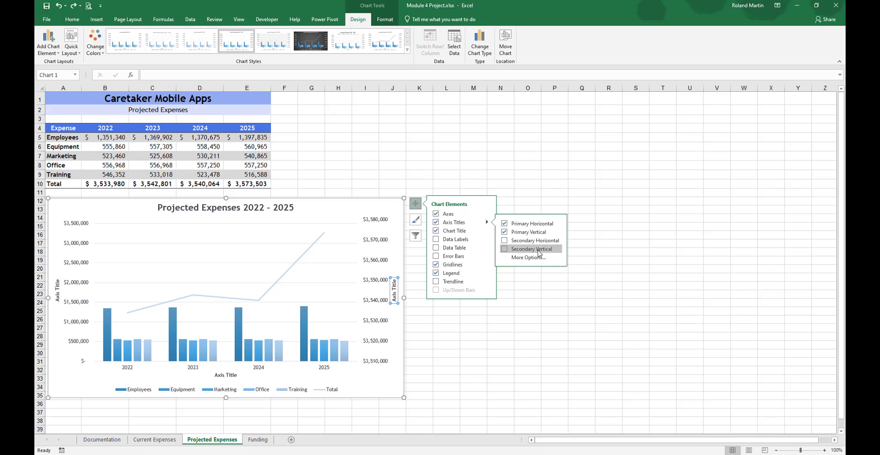
pyautogui.click(538, 250)
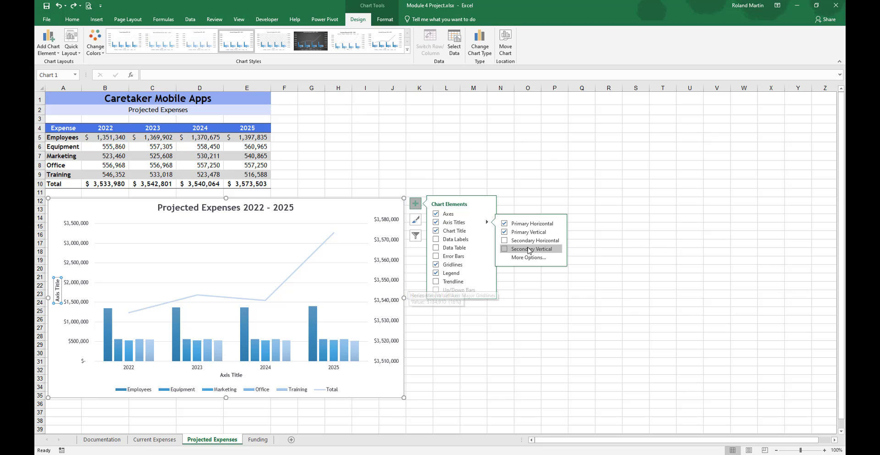
pyautogui.click(531, 250)
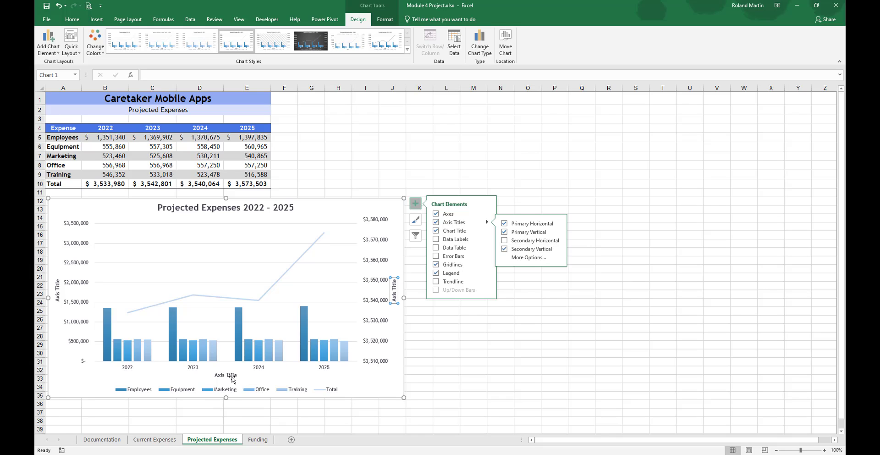
pyautogui.click(505, 223)
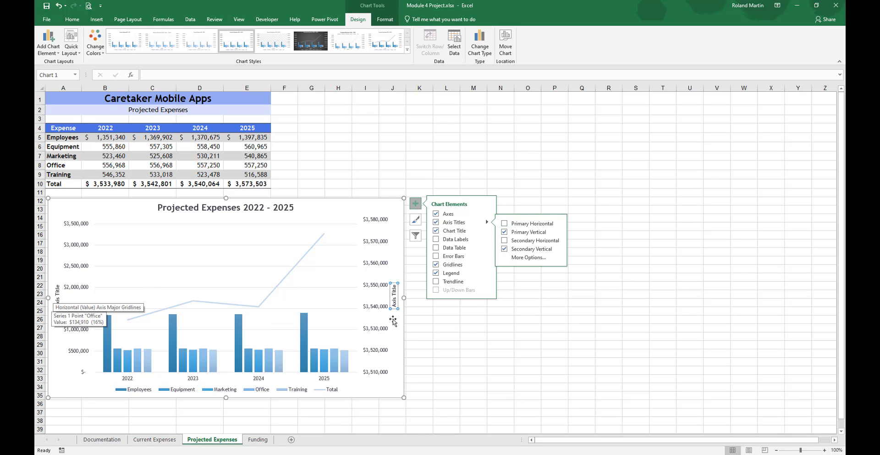
pyautogui.click(458, 356)
pyautogui.click(458, 356)
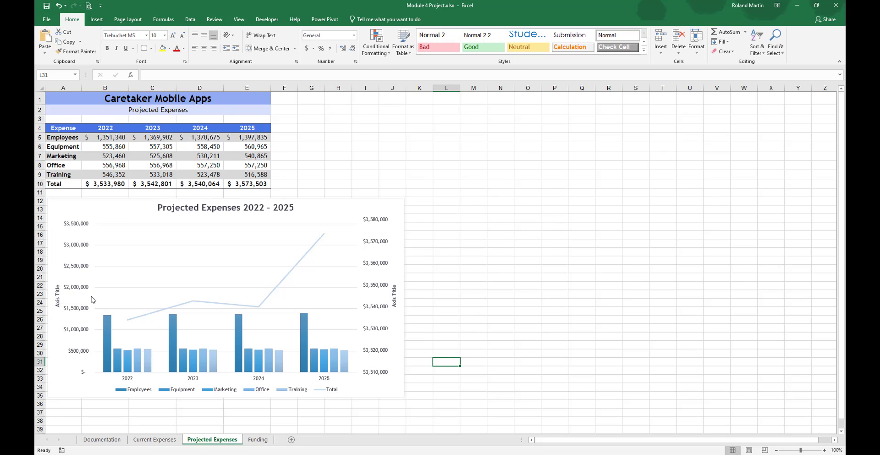
# Step: Change the combo chart's primary vertical axis title to Expenses per Category
pyautogui.click(57, 295)
pyautogui.doubleClick(57, 295)
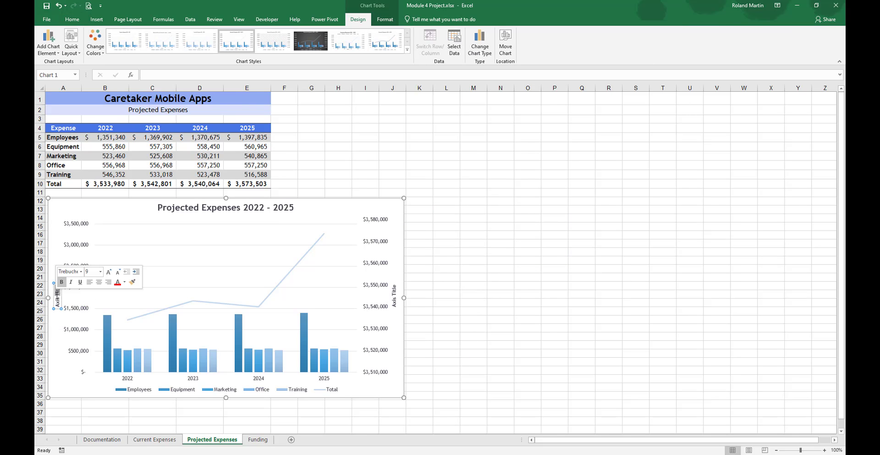
pyautogui.hotkey('ctrl', 'a')
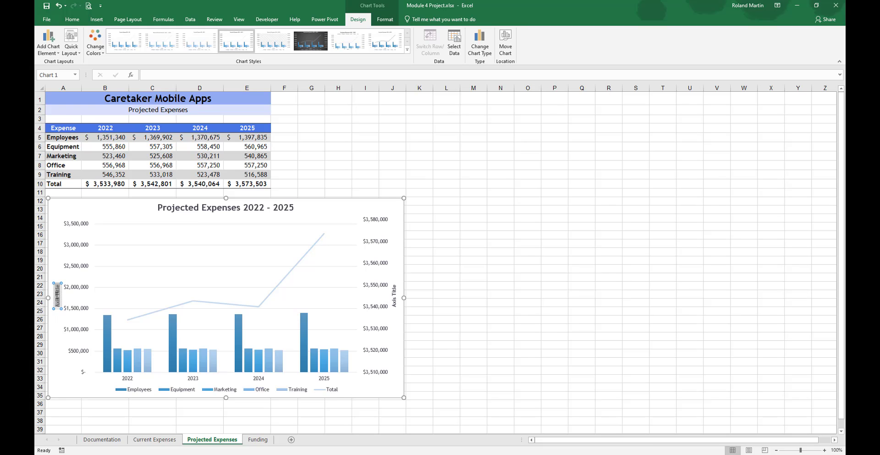
pyautogui.press('Delete')
pyautogui.write('Expenses per Cate')
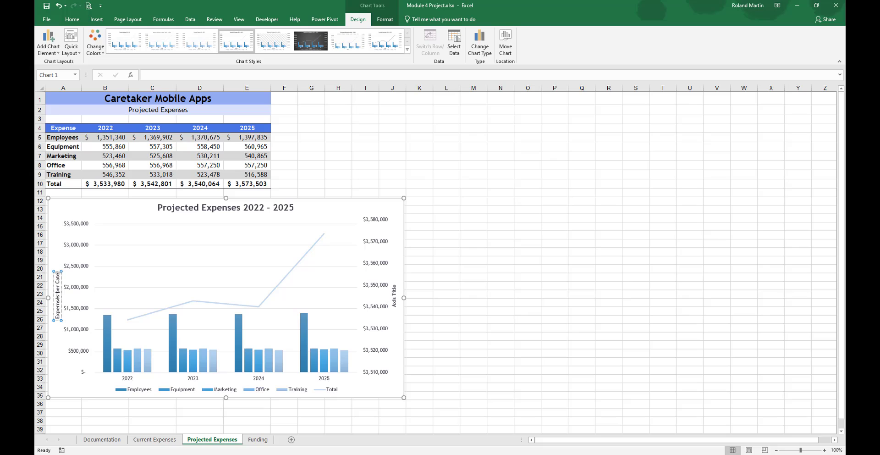
pyautogui.write('gory')
# Step: Change the combo chart's secondary vertical axis title to Total Expenses
pyautogui.doubleClick(395, 300)
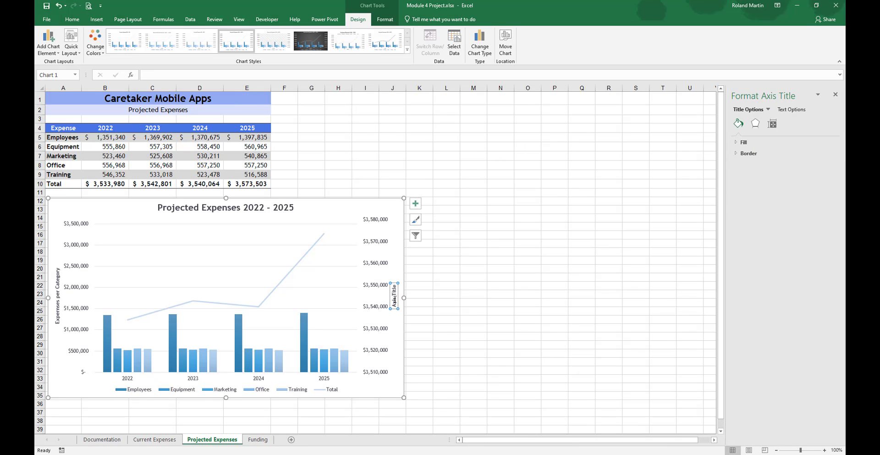
pyautogui.click(394, 299)
pyautogui.tripleClick(394, 300)
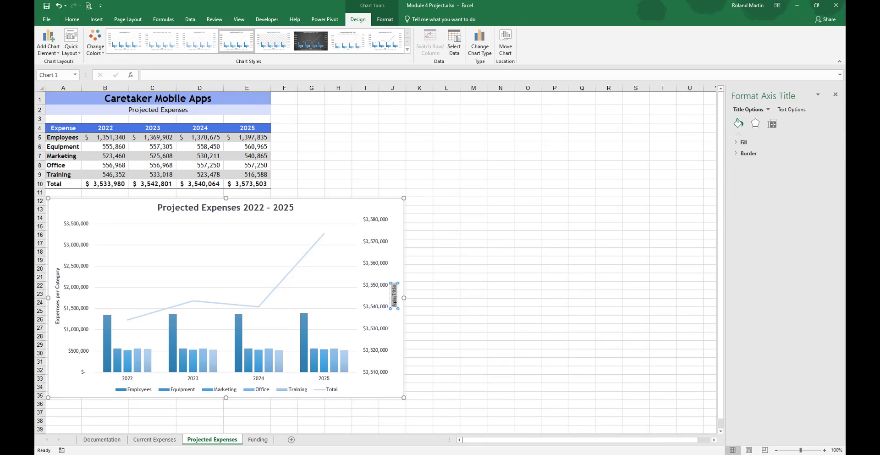
pyautogui.write('Total Expenses')
pyautogui.click(445, 304)
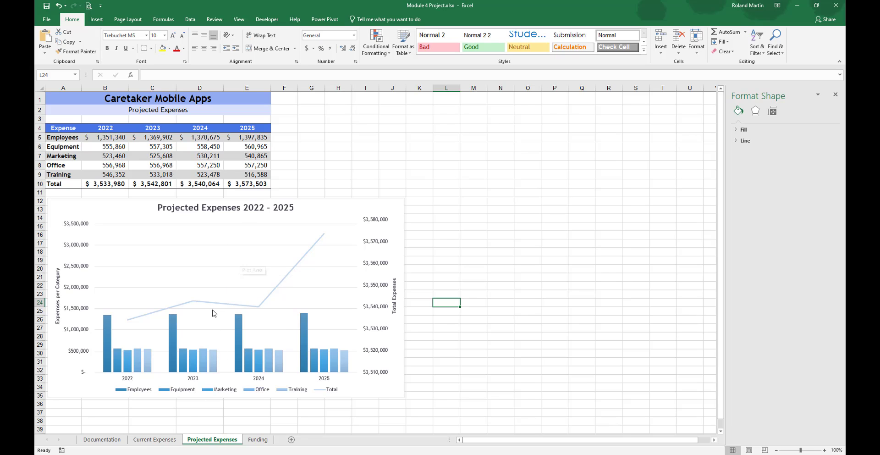
# Step: Go to the Funding sheet and examine the quarterly and annual payment formulas for the SBA Loan and Bank Loan
pyautogui.moveTo(231, 309)
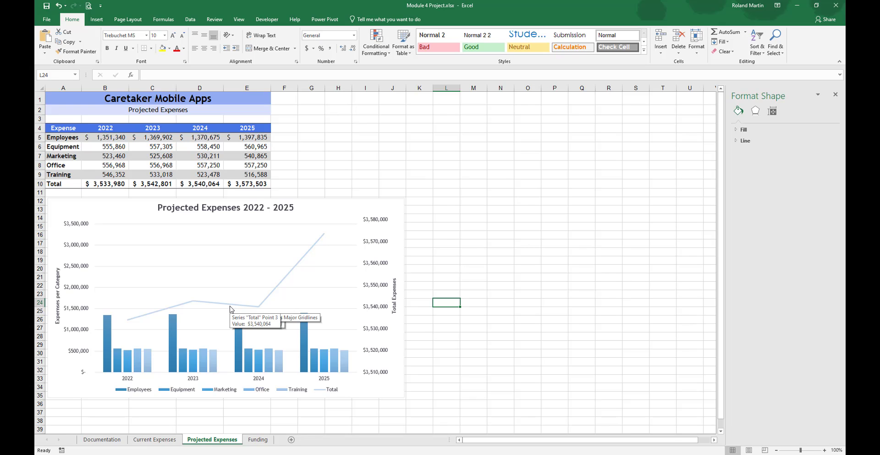
pyautogui.click(257, 442)
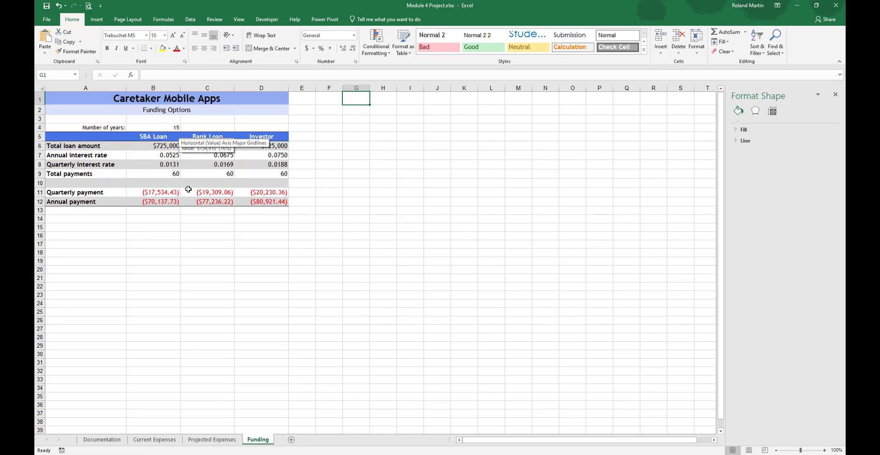
pyautogui.click(157, 193)
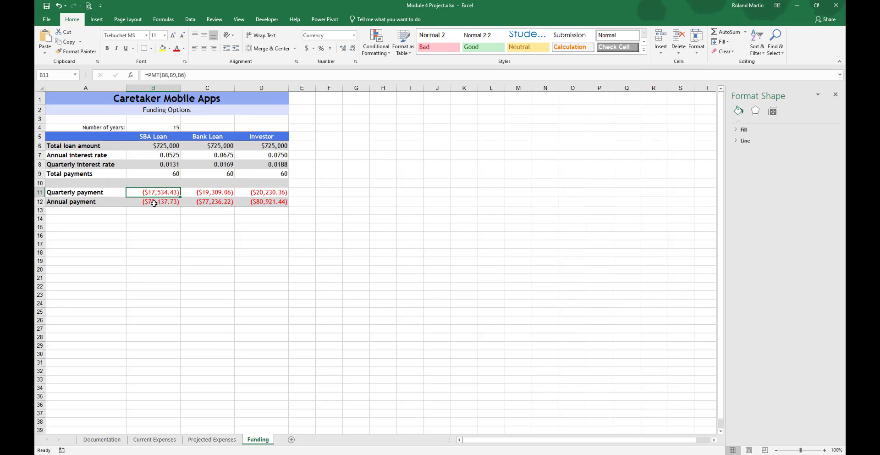
pyautogui.click(154, 203)
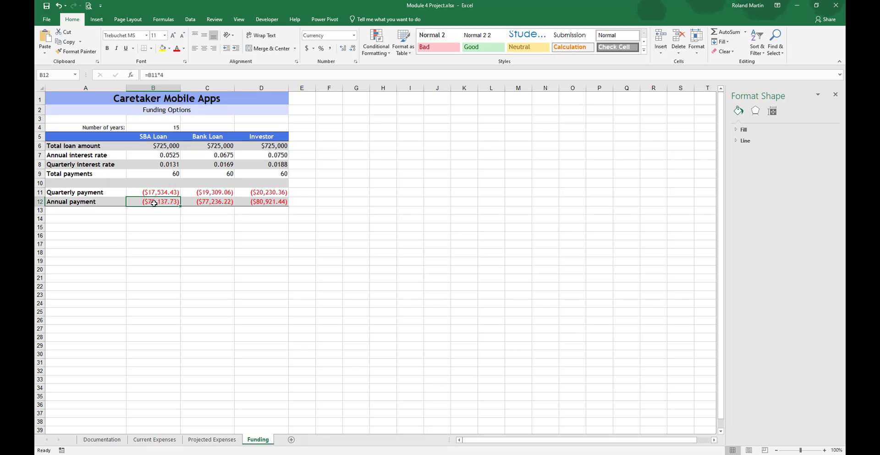
pyautogui.click(204, 193)
pyautogui.click(206, 201)
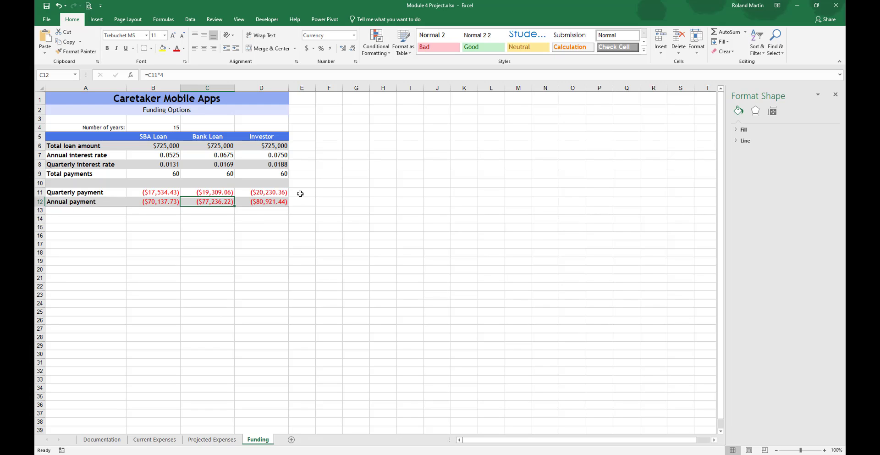
# Step: Insert column sparklines in E11:E12 based on the payment data in B11:D12 and ungroup them
pyautogui.moveTo(300, 194); pyautogui.dragTo(299, 198)
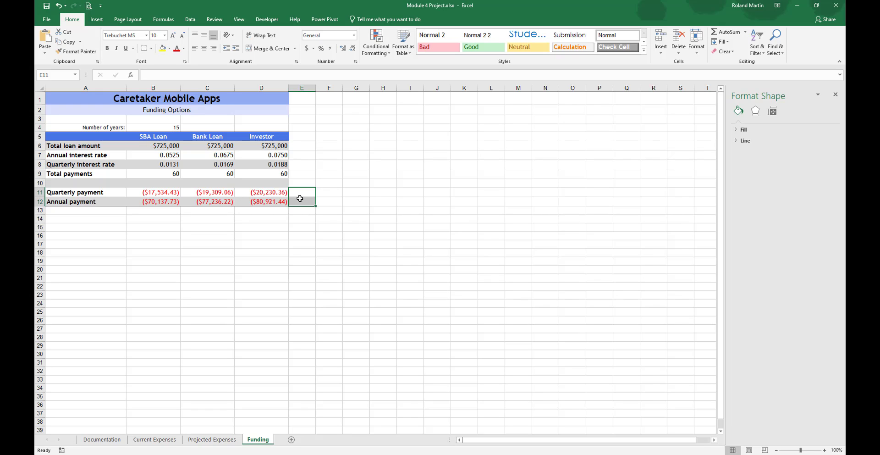
pyautogui.click(97, 20)
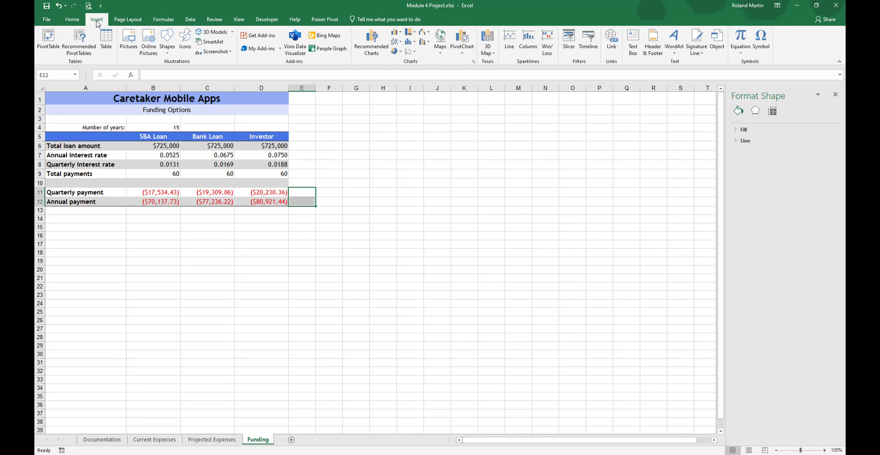
pyautogui.click(529, 40)
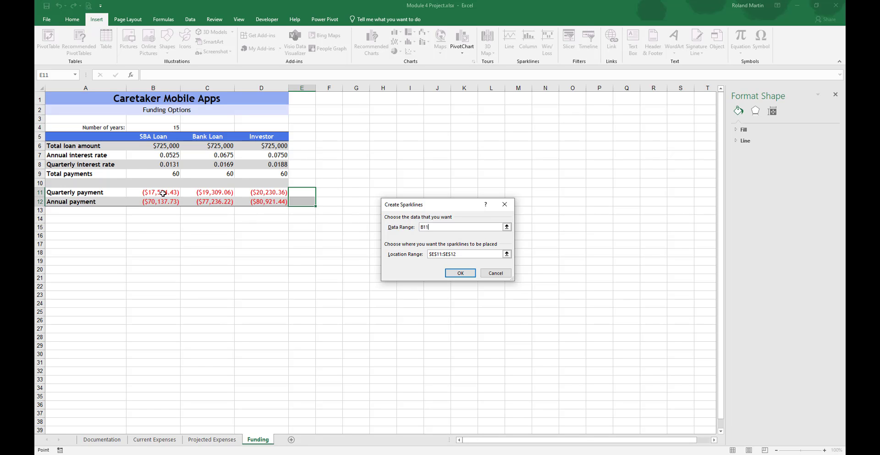
pyautogui.moveTo(158, 193); pyautogui.dragTo(251, 200)
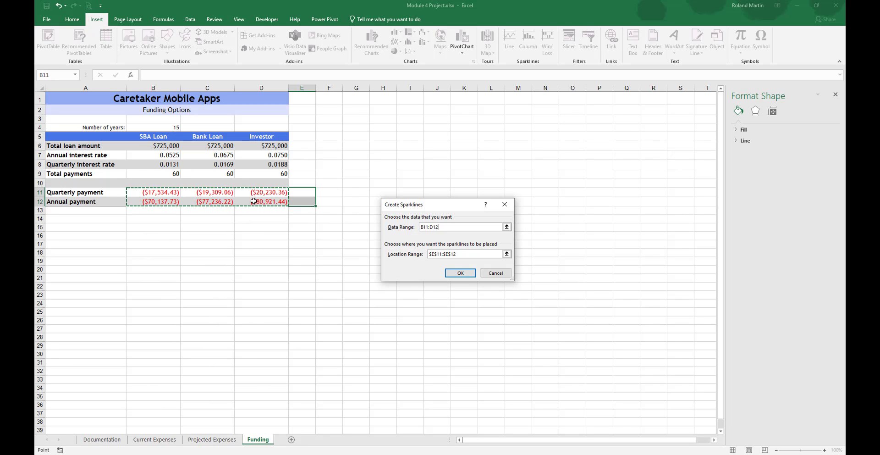
pyautogui.click(466, 274)
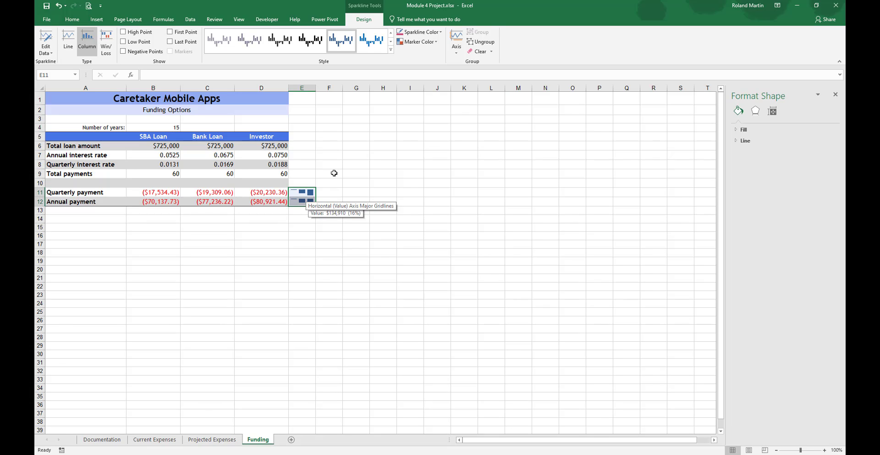
pyautogui.click(486, 42)
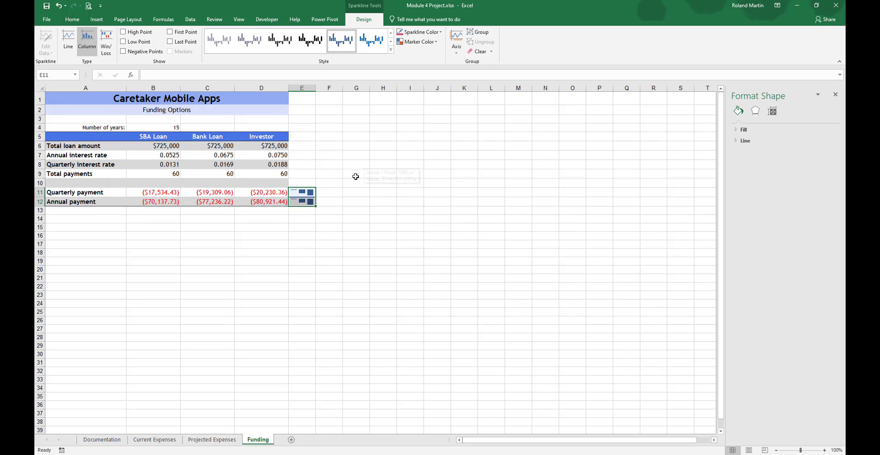
pyautogui.click(335, 187)
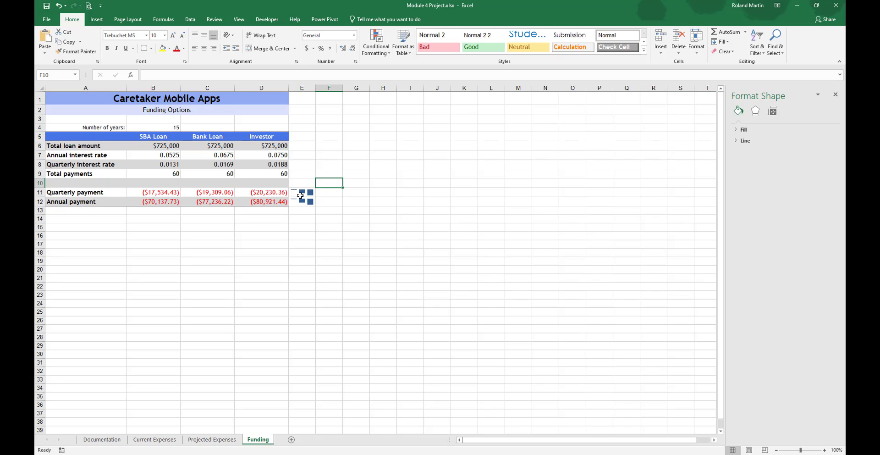
# Step: Set the custom maximum vertical axis value of the quarterly payment sparkline in E11 to -16000
pyautogui.click(300, 195)
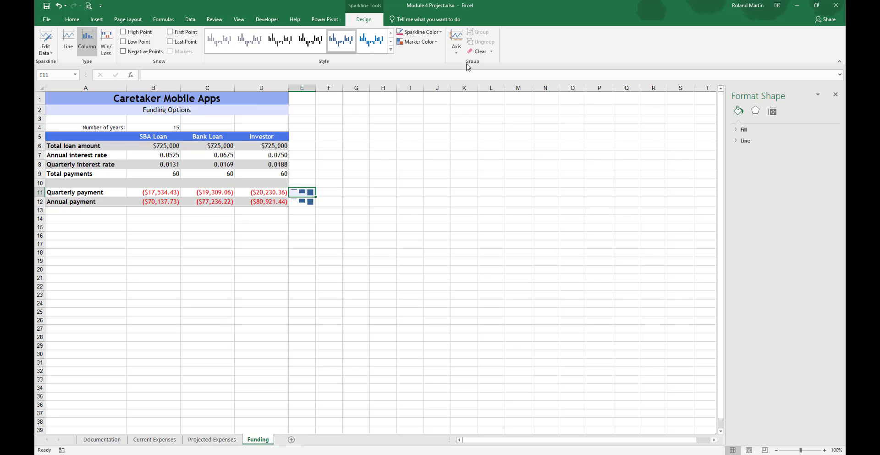
pyautogui.click(455, 54)
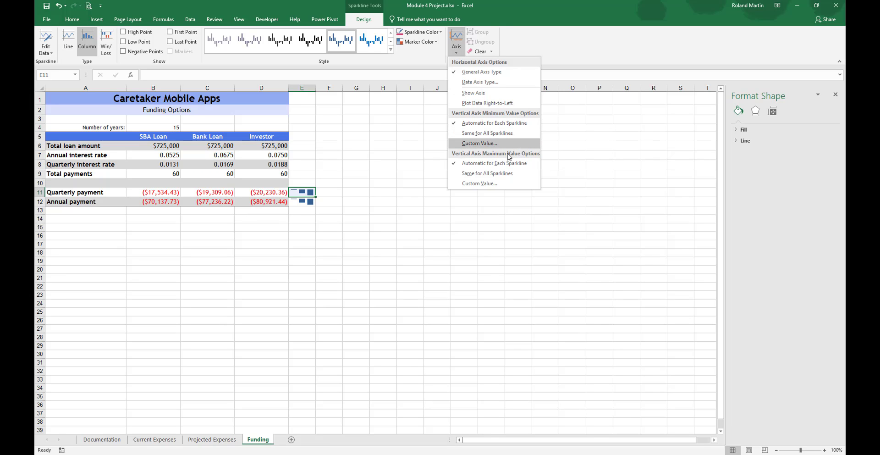
pyautogui.click(487, 183)
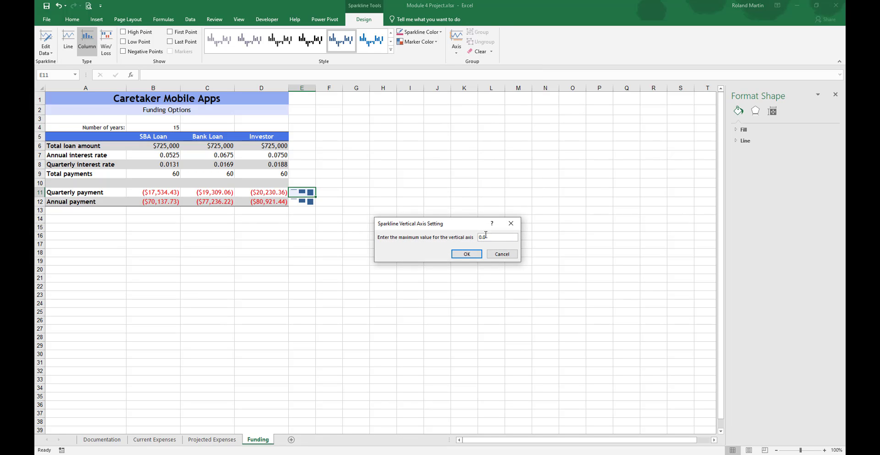
pyautogui.write('-16000')
pyautogui.press('Delete')
pyautogui.click(467, 254)
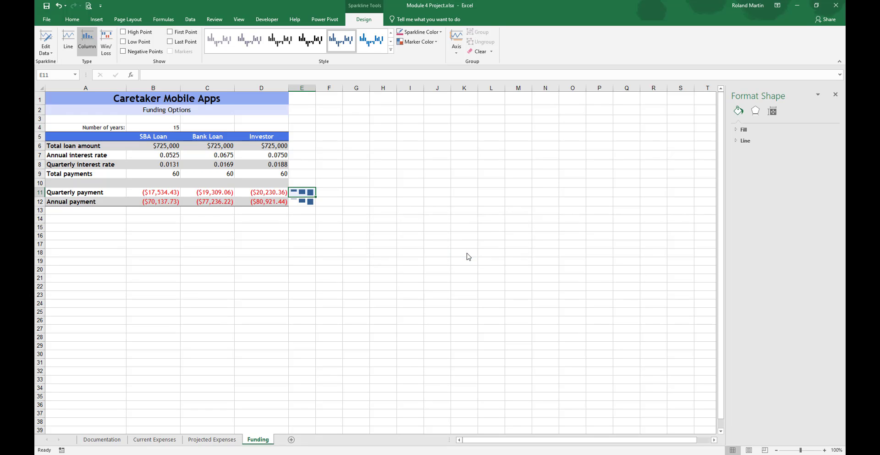
# Step: Set the custom maximum vertical axis value of the annual payment sparkline in E12 to -60000
pyautogui.click(302, 203)
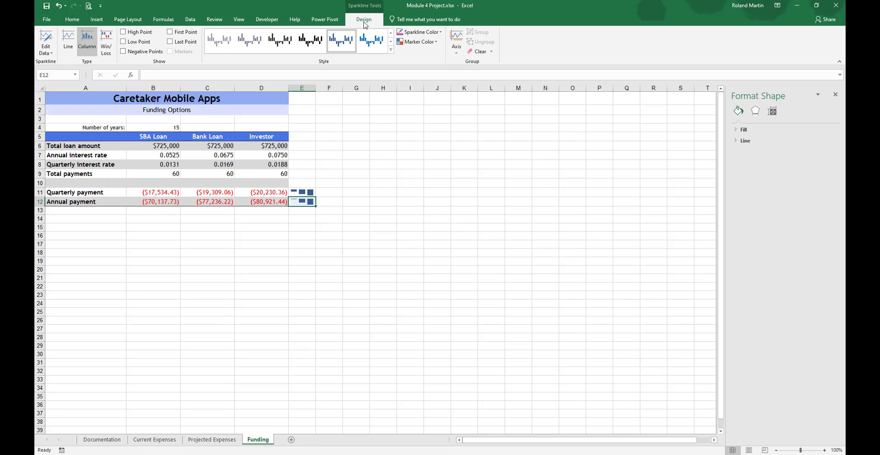
pyautogui.click(458, 52)
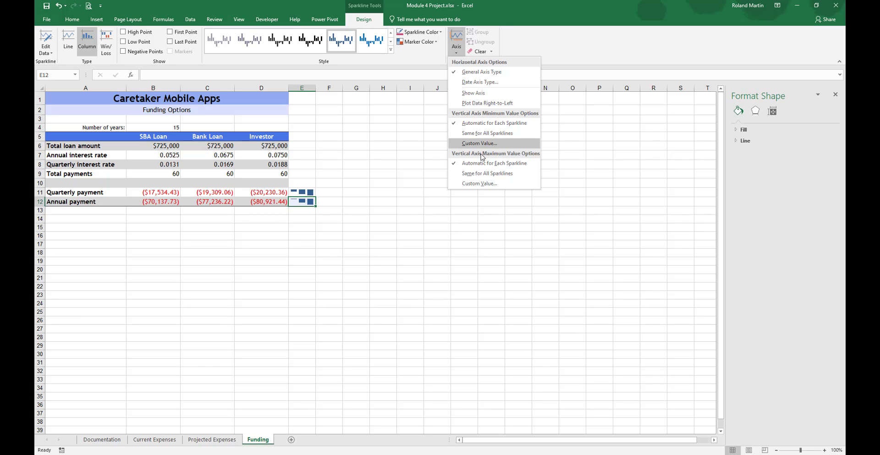
pyautogui.click(479, 183)
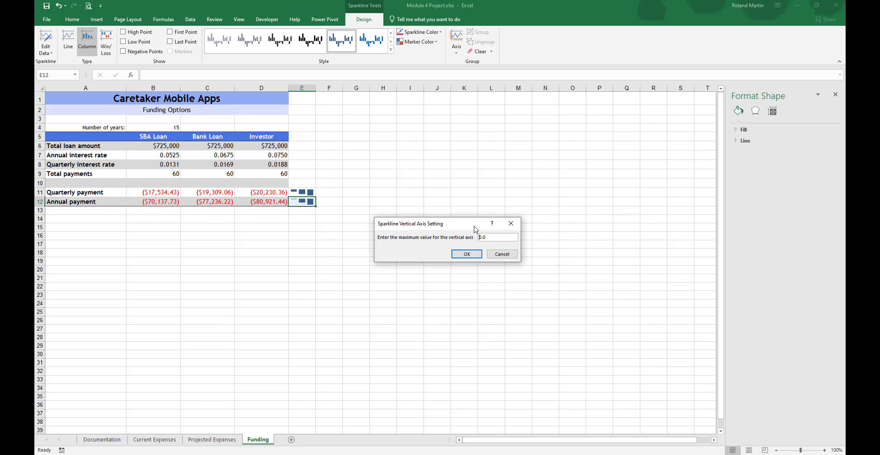
pyautogui.write('-6000')
pyautogui.click(467, 253)
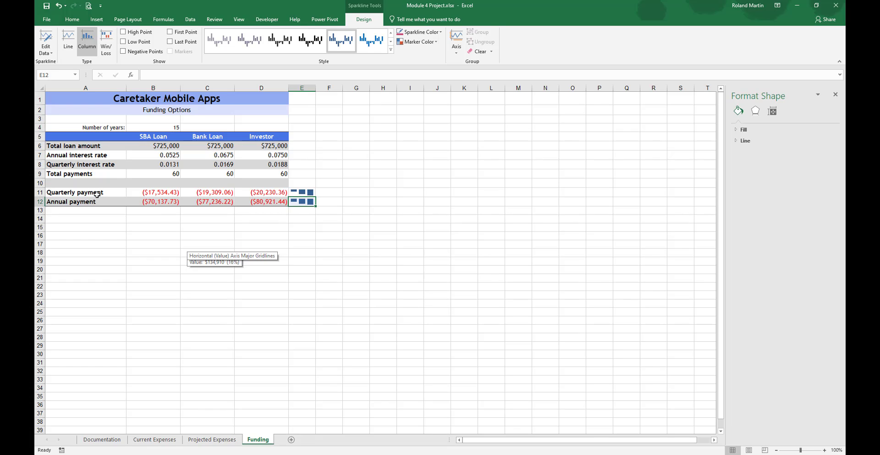
# Step: Insert a clustered column chart from A11:D12, then move and resize it to cover about A13:D30
pyautogui.moveTo(90, 194); pyautogui.dragTo(252, 202)
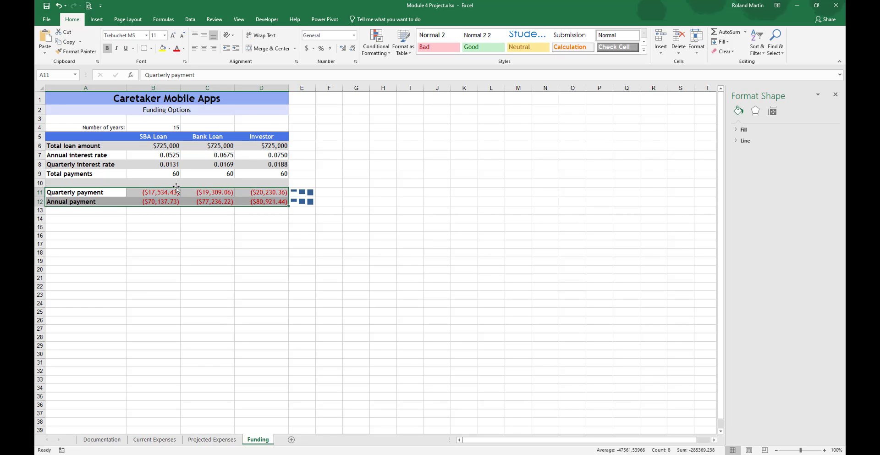
pyautogui.click(98, 20)
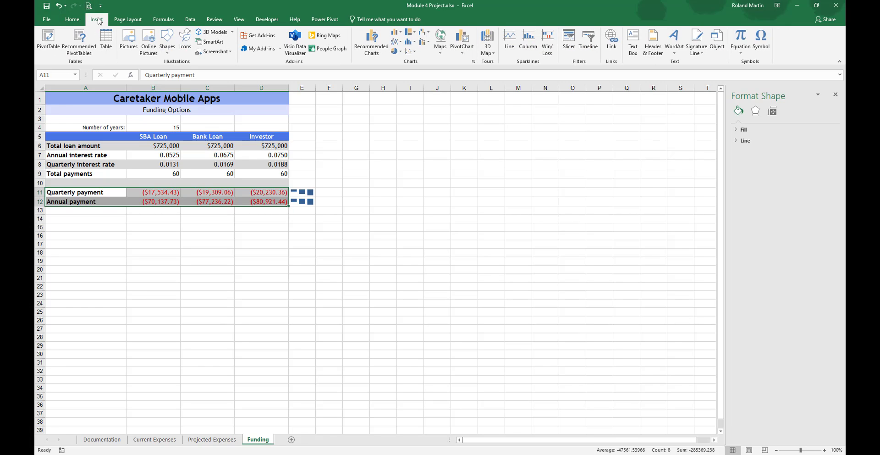
pyautogui.click(401, 34)
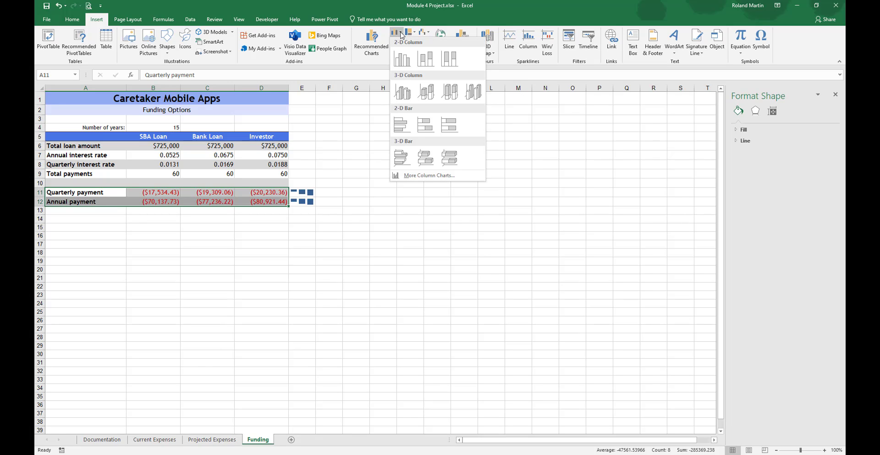
pyautogui.click(404, 66)
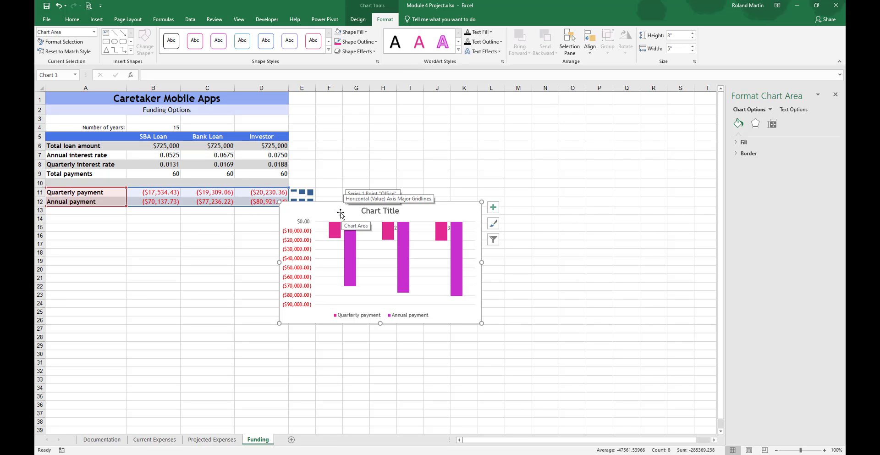
pyautogui.moveTo(340, 213)
pyautogui.mouseDown()
pyautogui.moveTo(318, 242)
pyautogui.moveTo(138, 230)
pyautogui.moveTo(110, 212)
pyautogui.moveTo(109, 219)
pyautogui.mouseUp()
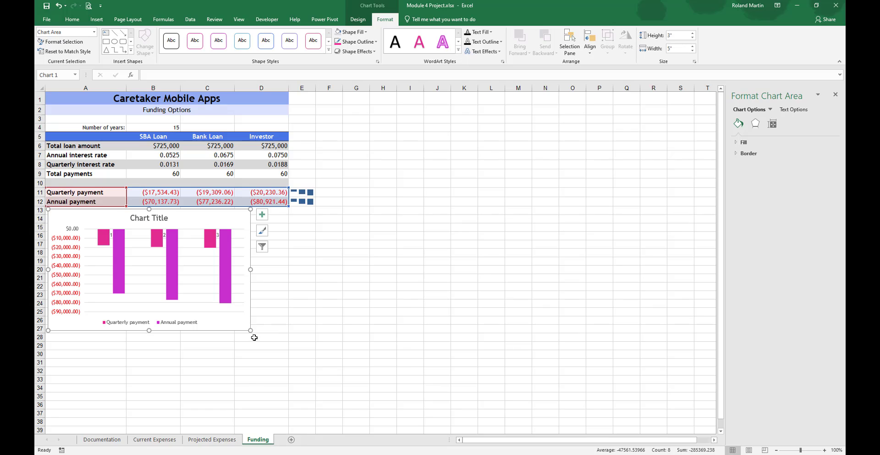
pyautogui.moveTo(251, 332); pyautogui.dragTo(288, 355)
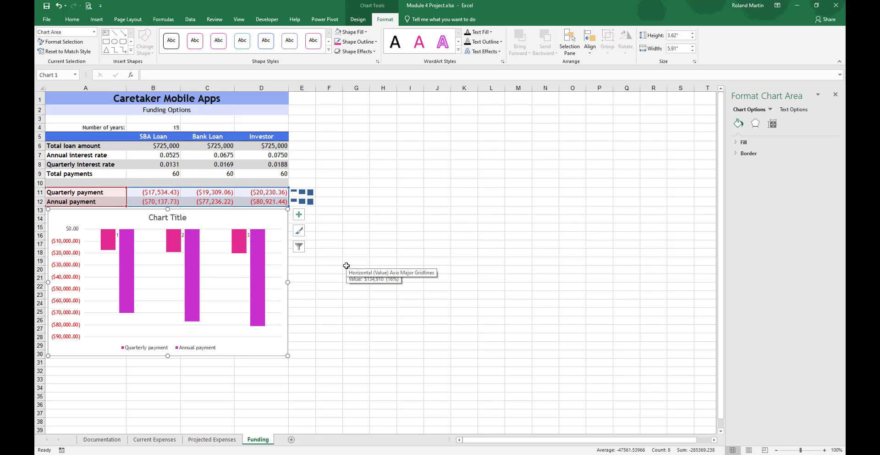
# Step: Change the title of the Funding sheet's column chart to Funding Options Comparison
pyautogui.click(174, 217)
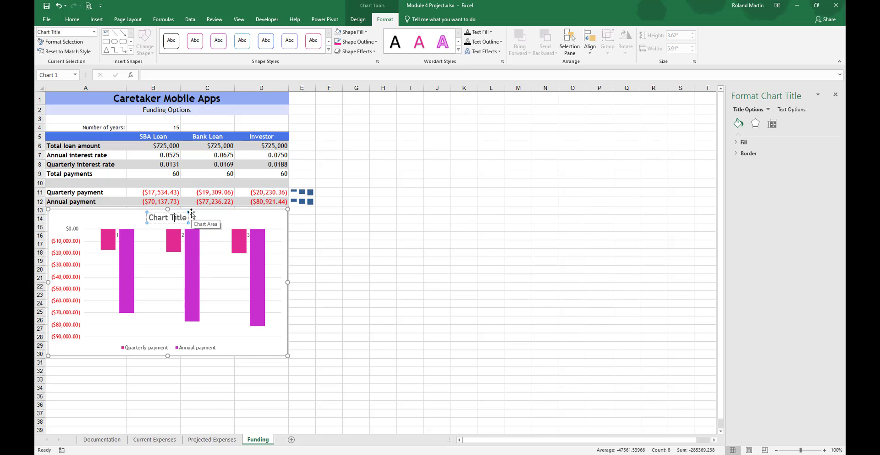
pyautogui.hotkey('ctrl', 'a')
pyautogui.write('Fun')
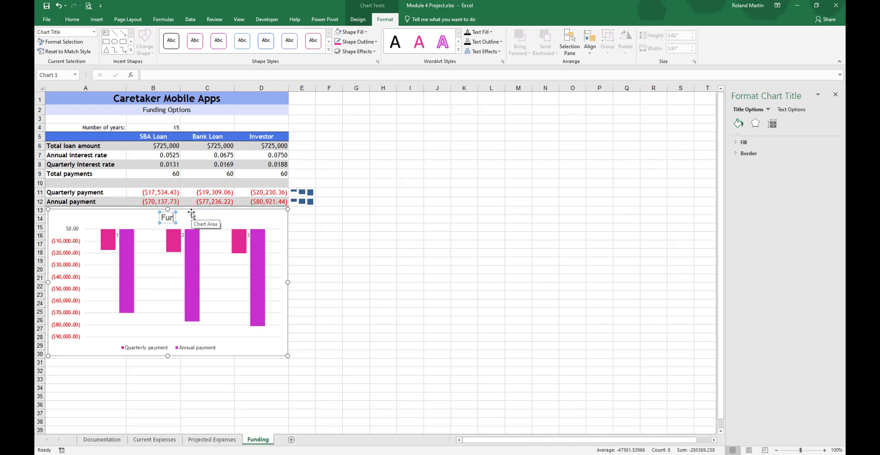
pyautogui.write('ding Options Comp')
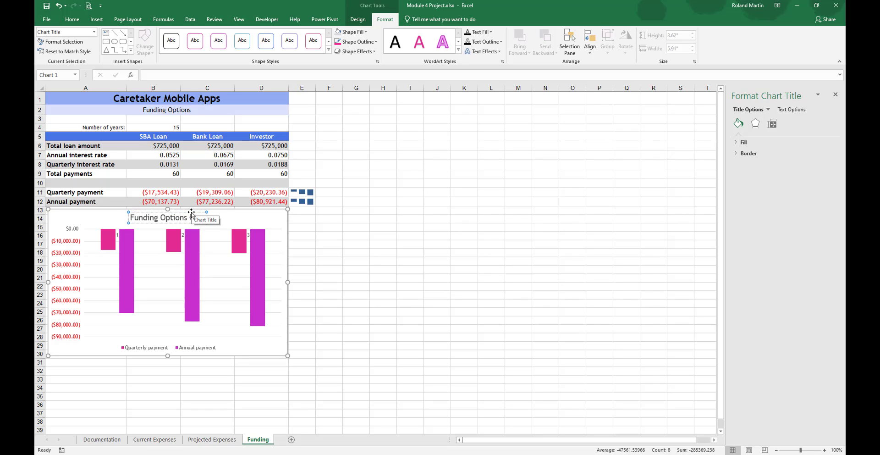
pyautogui.write('arison')
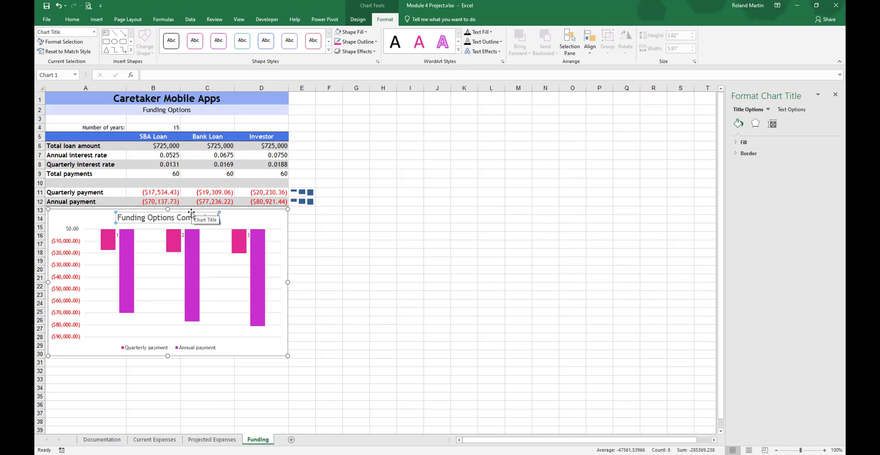
pyautogui.click(339, 265)
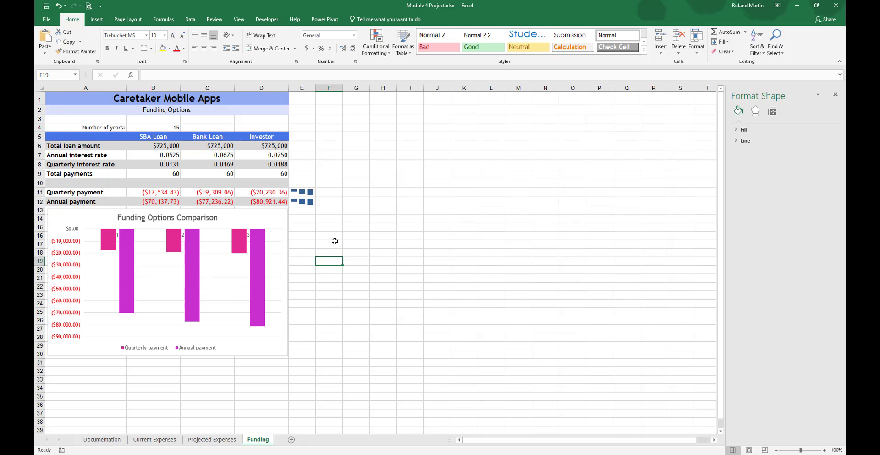
# Step: Add a data table with legend keys to the Funding Options Comparison chart
pyautogui.click(275, 219)
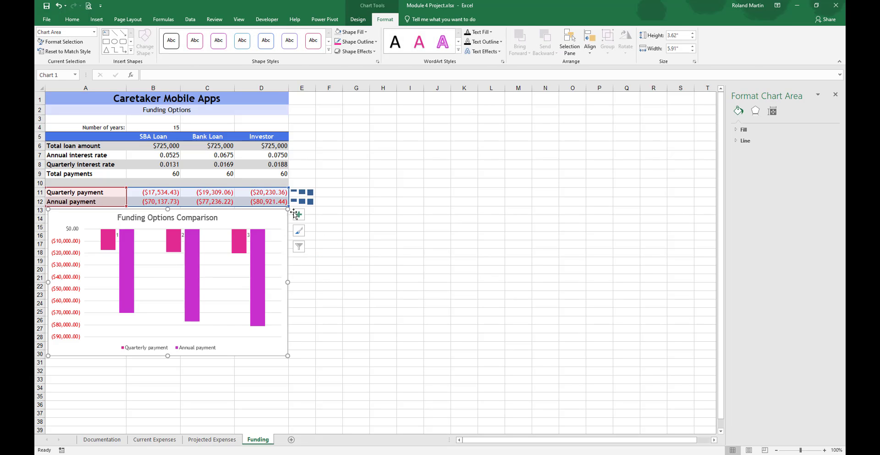
pyautogui.click(299, 217)
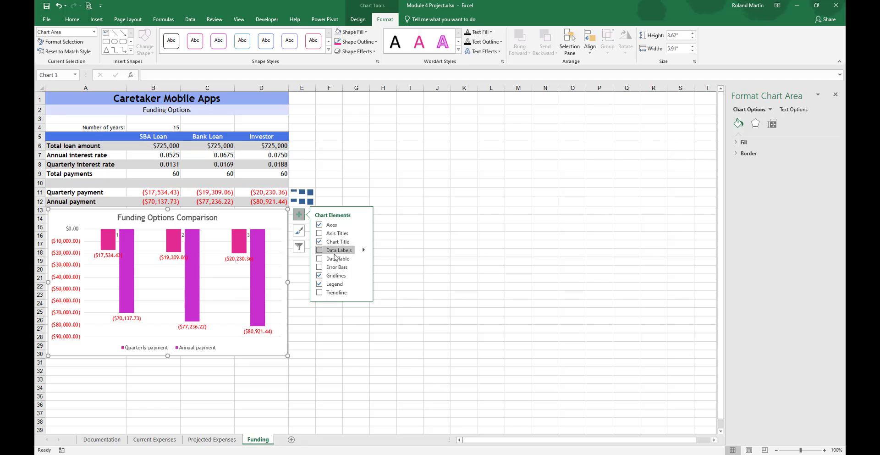
pyautogui.click(337, 259)
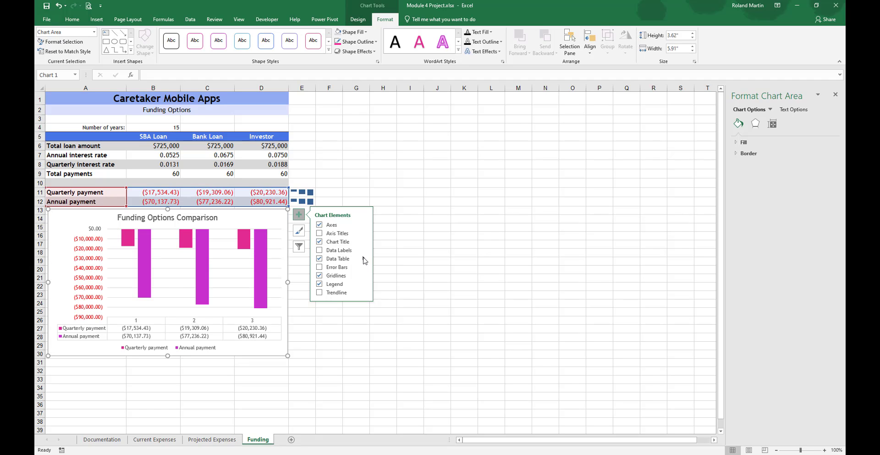
pyautogui.click(363, 259)
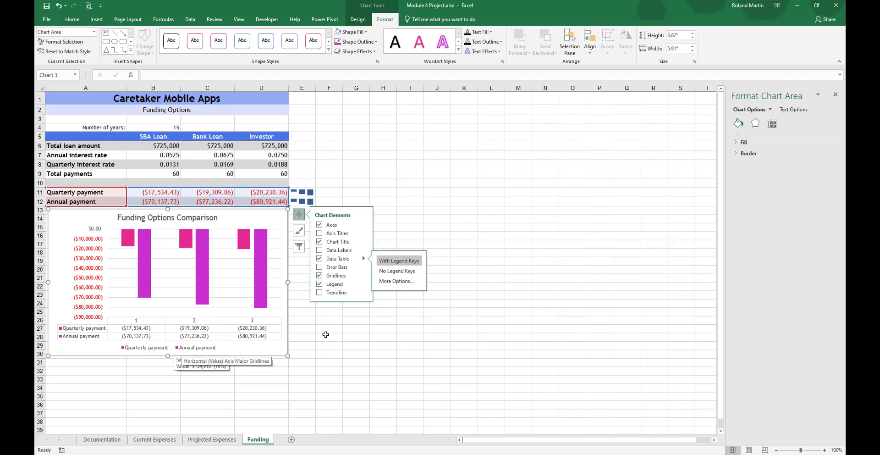
pyautogui.click(327, 335)
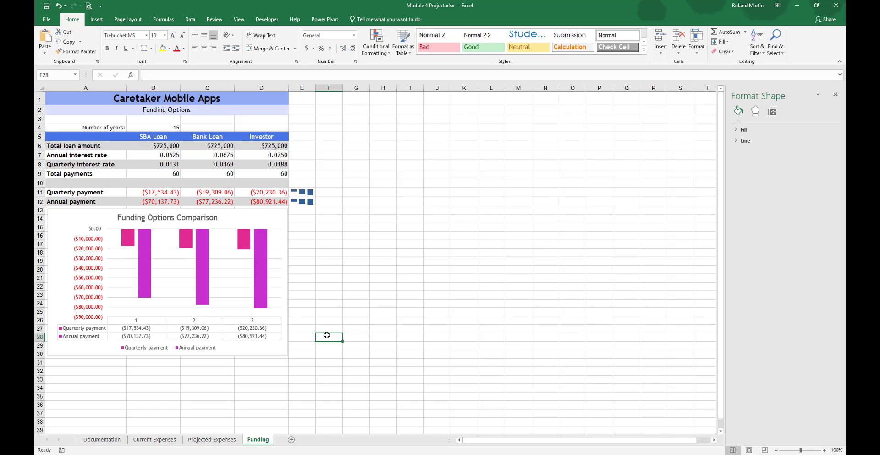
# Step: Give the Funding Options Comparison chart area a 1½ pt outline in Blue, Accent 4
pyautogui.click(282, 299)
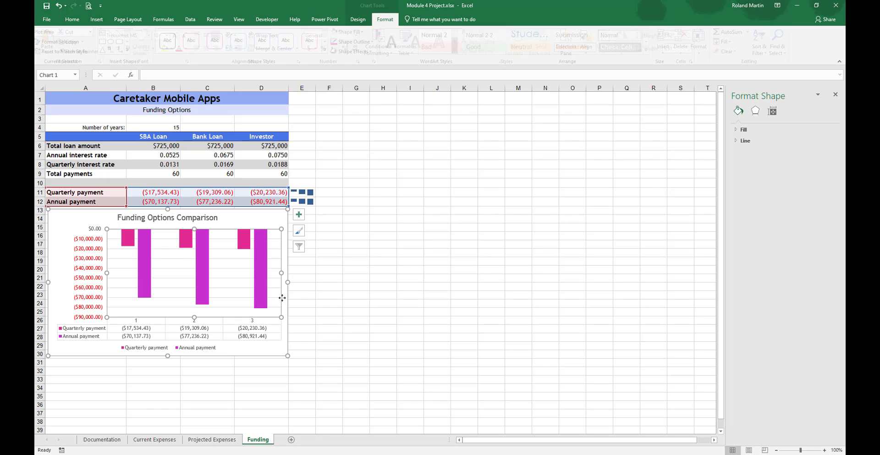
pyautogui.click(59, 288)
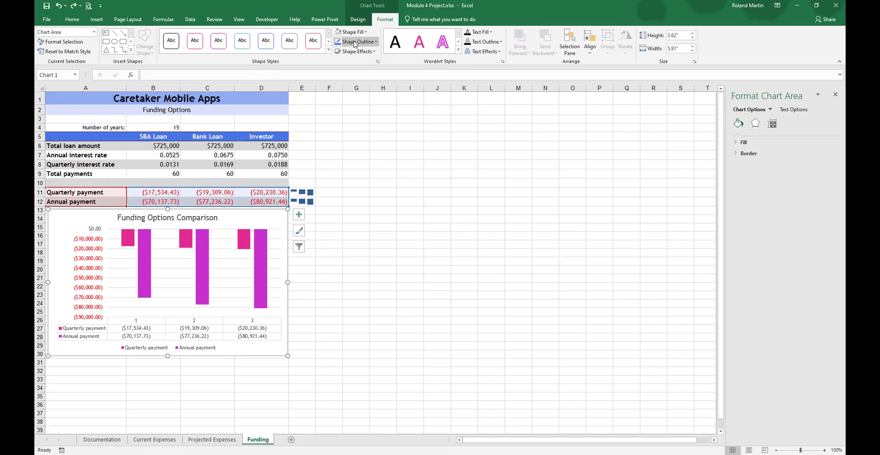
pyautogui.click(375, 43)
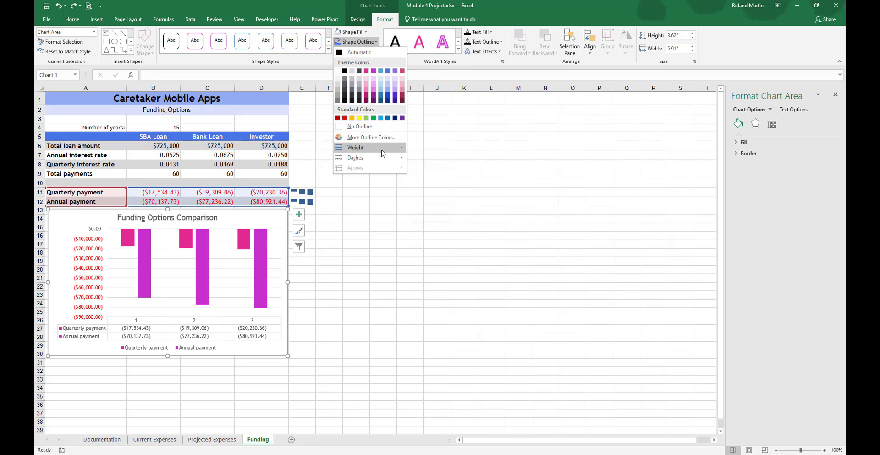
pyautogui.moveTo(382, 150)
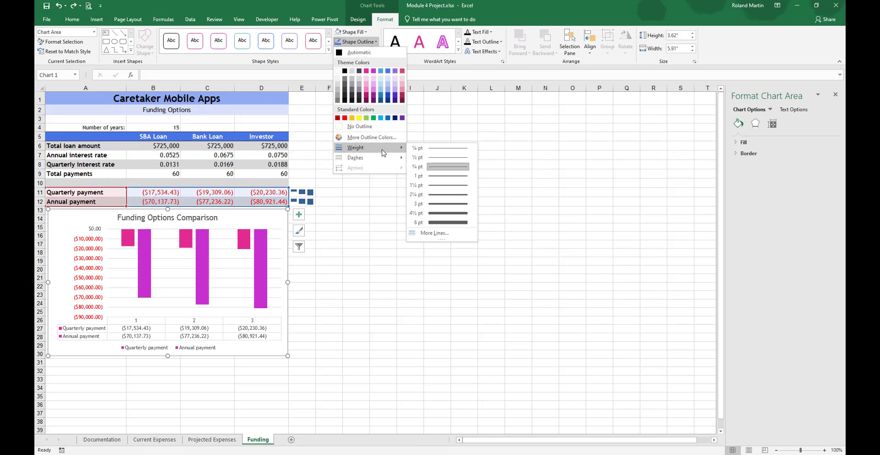
pyautogui.click(447, 186)
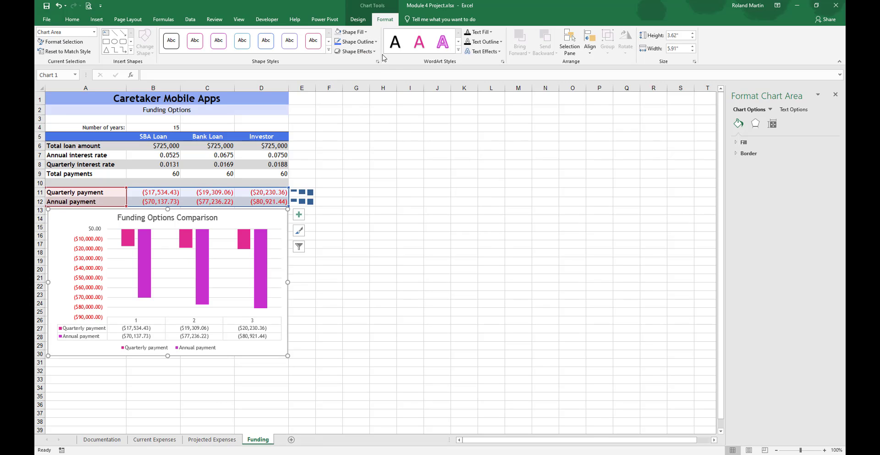
pyautogui.click(375, 41)
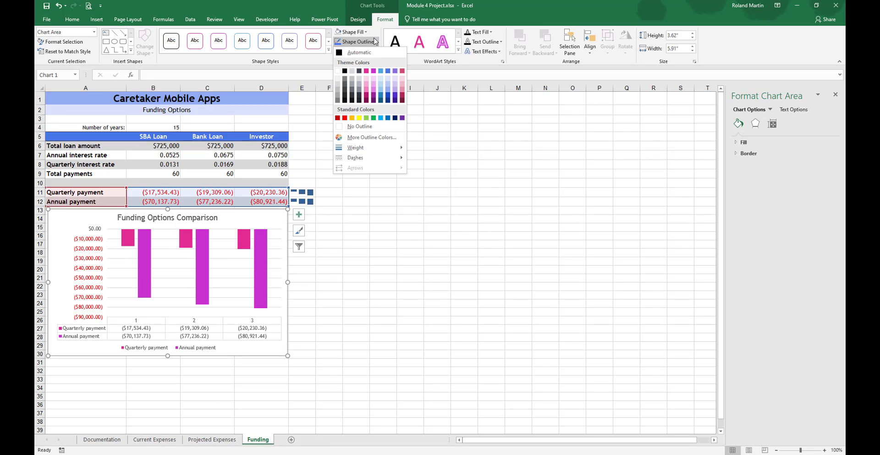
pyautogui.click(388, 72)
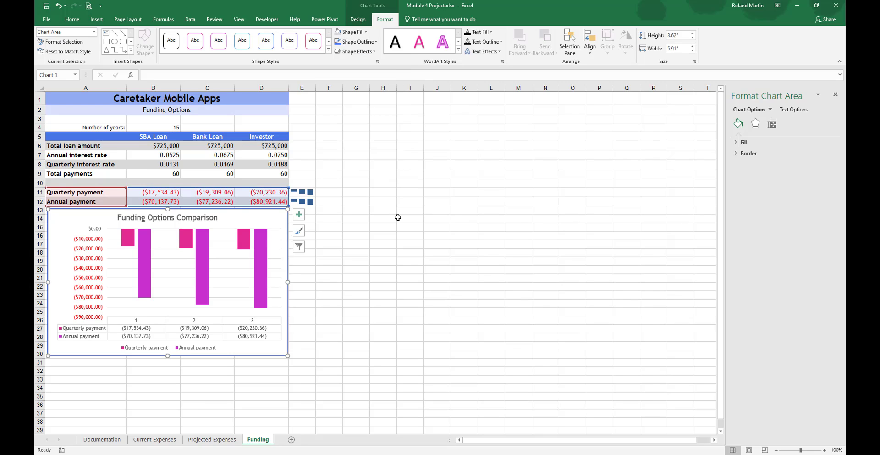
pyautogui.click(375, 268)
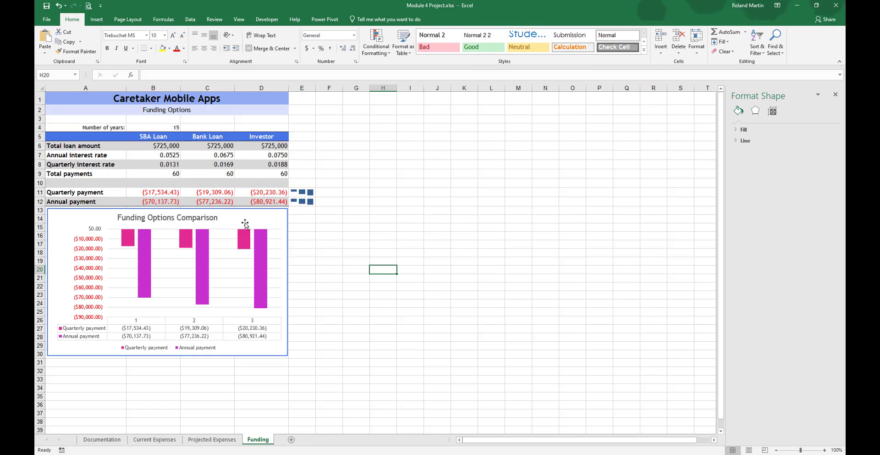